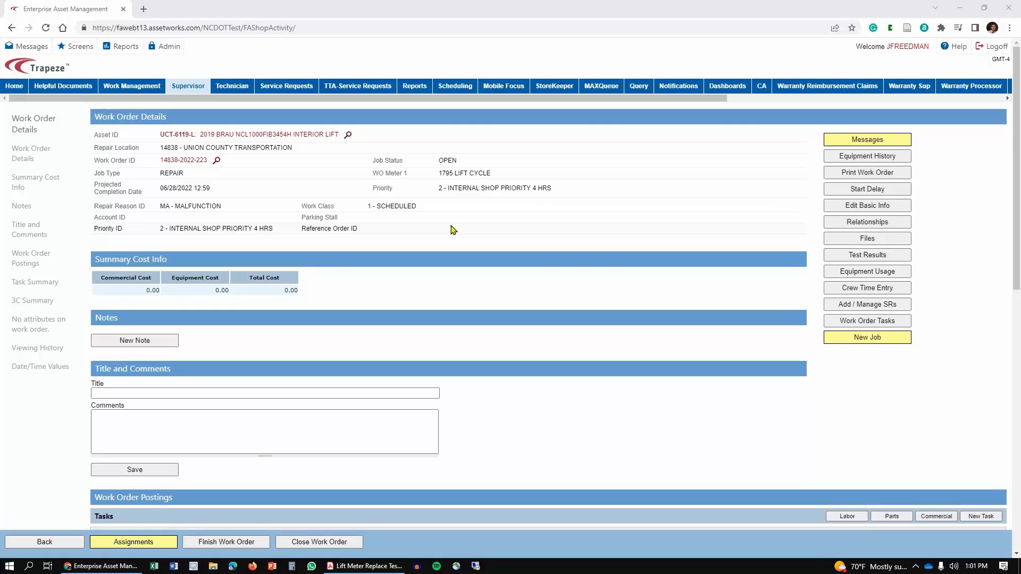
Step: Close the wheelchair lift counter work order with finished and closed times of 06/28/2022 13:01 and highlight its work order ID
scroll(452, 230, down, 4)
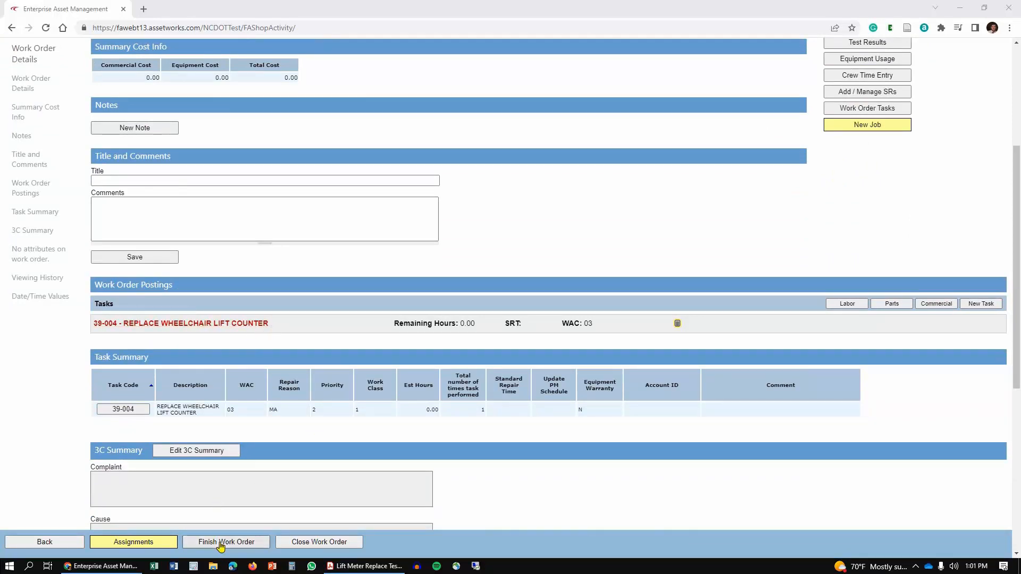
click(310, 543)
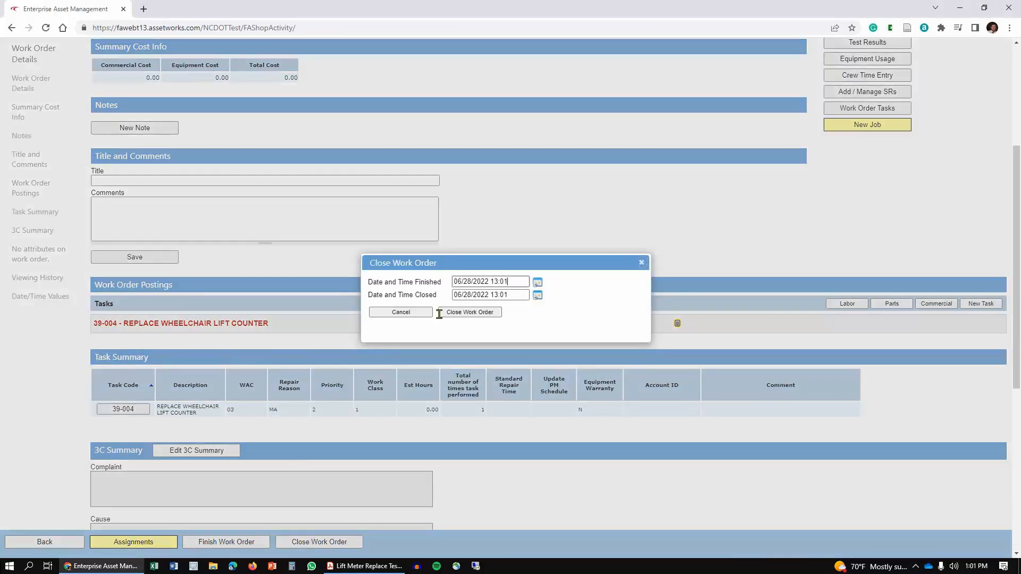
click(476, 313)
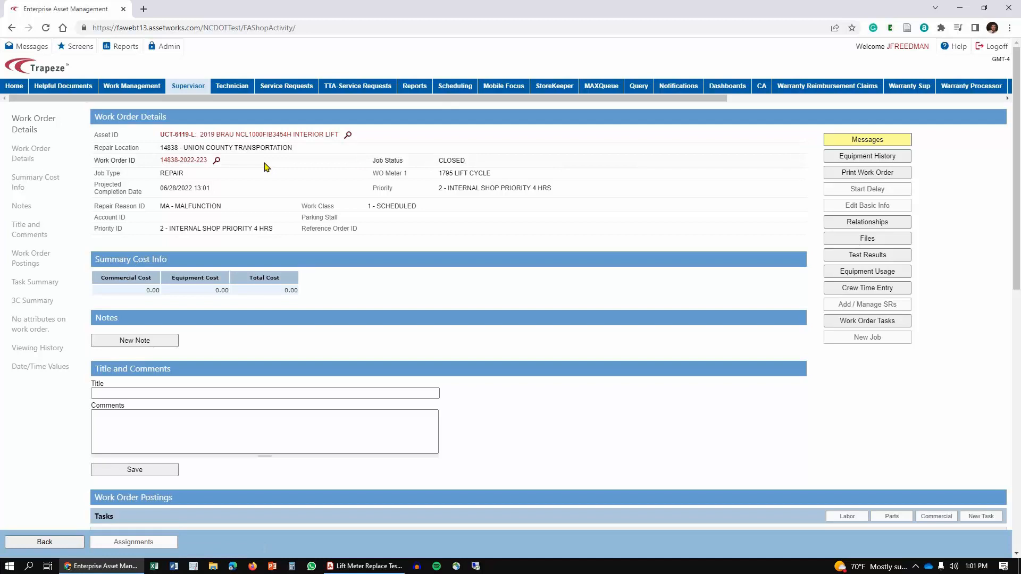
click(153, 161)
drag(212, 163, 211, 164)
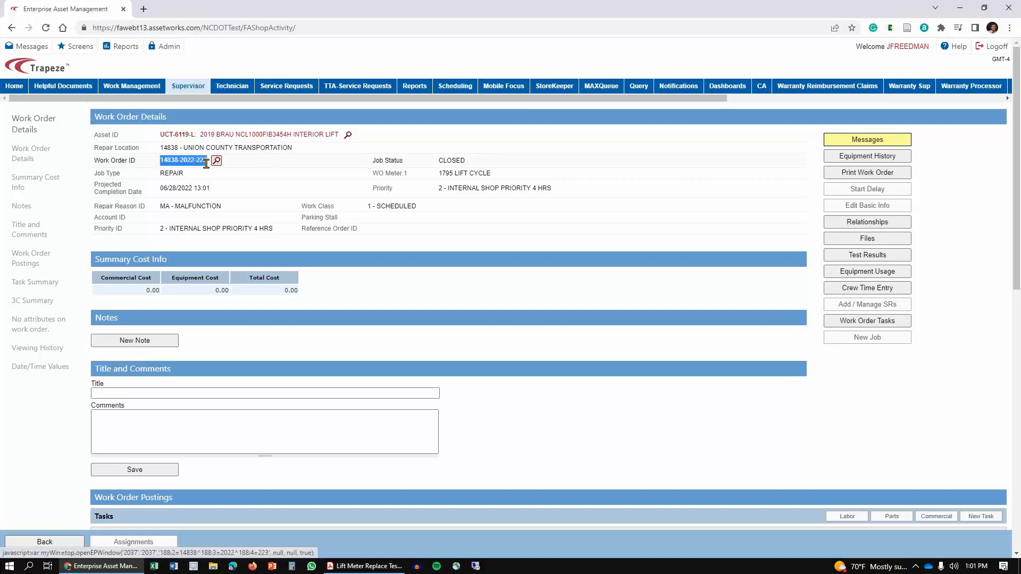
click(303, 180)
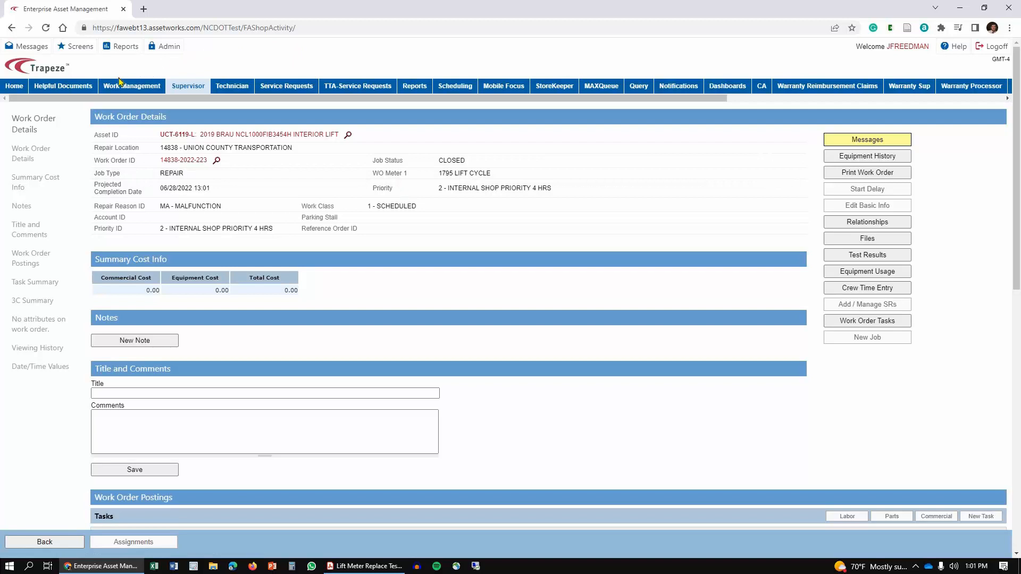
Step: Find the Components Primary Information screen by searching for "compon", open it and maximize its window
click(80, 49)
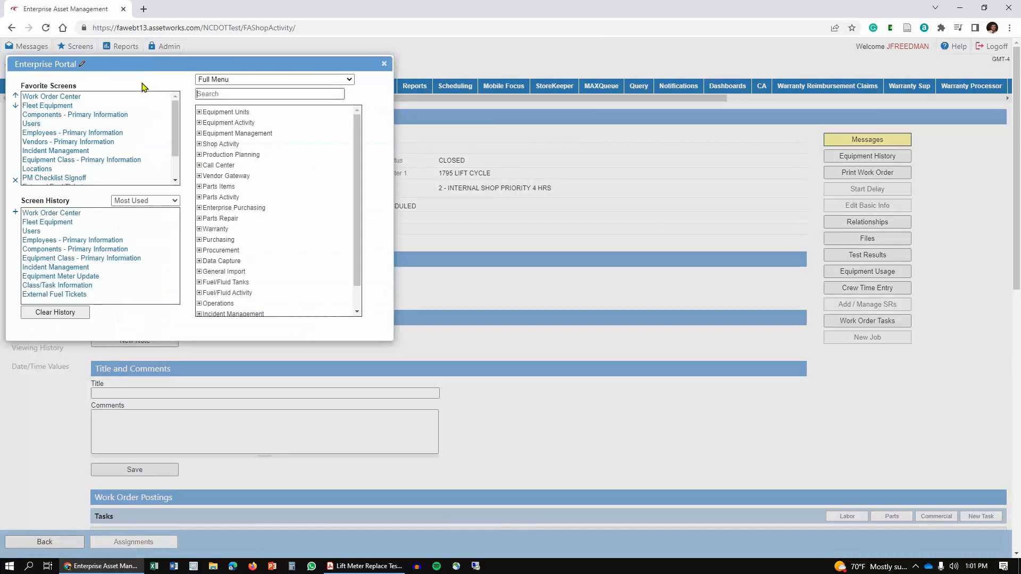
text(compon)
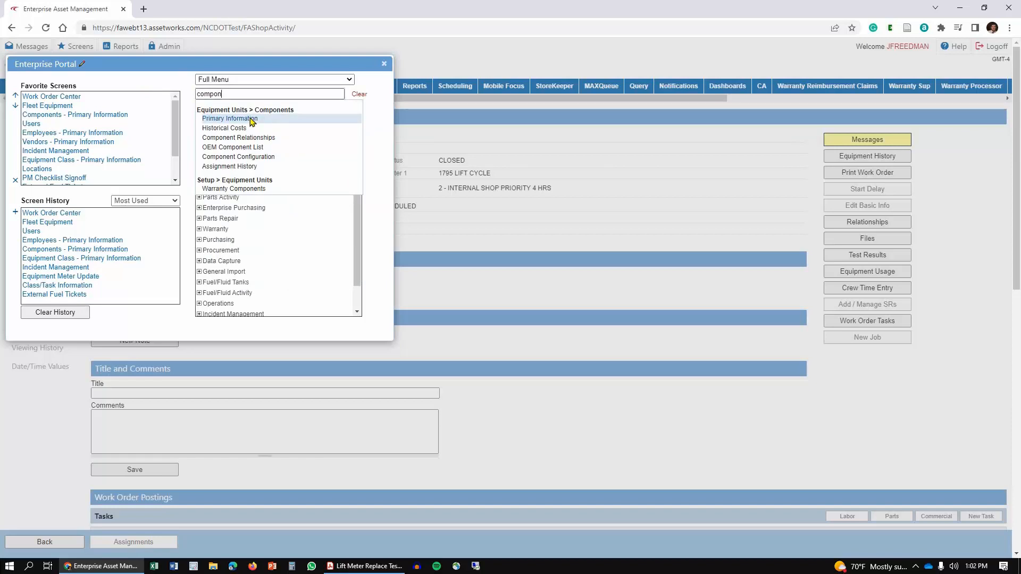
click(252, 119)
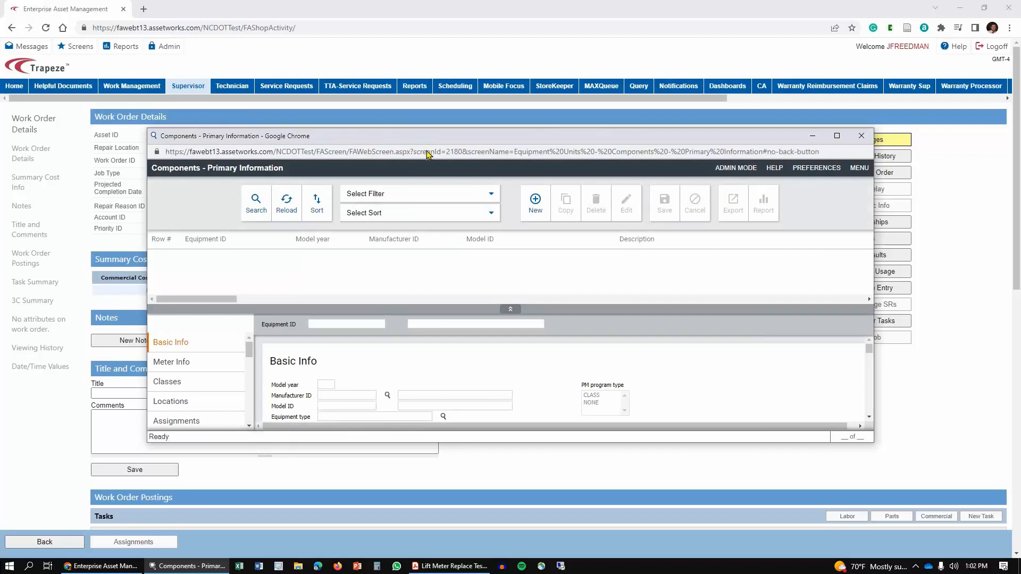
drag(427, 140, 425, 182)
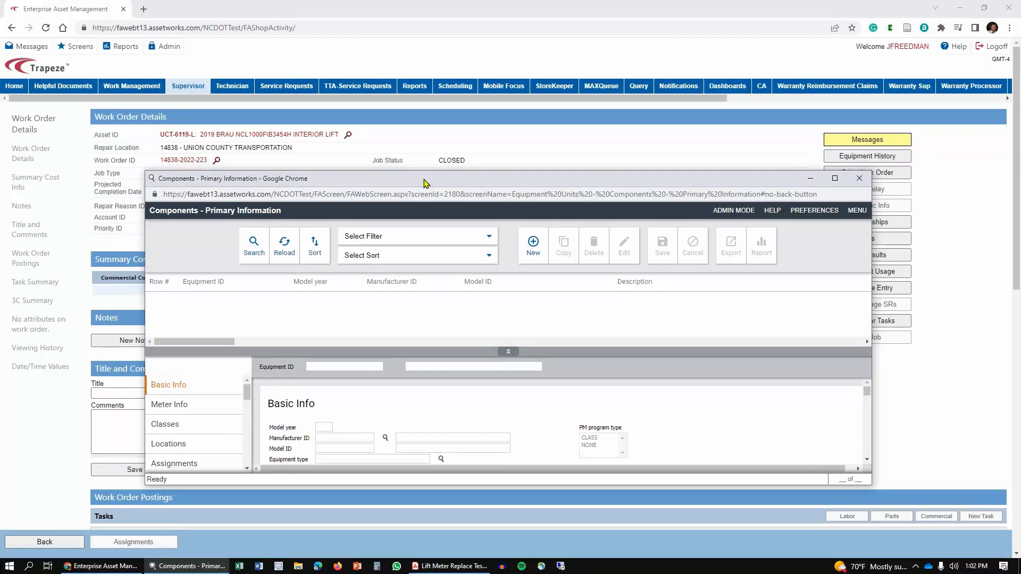
drag(426, 182, 495, 1)
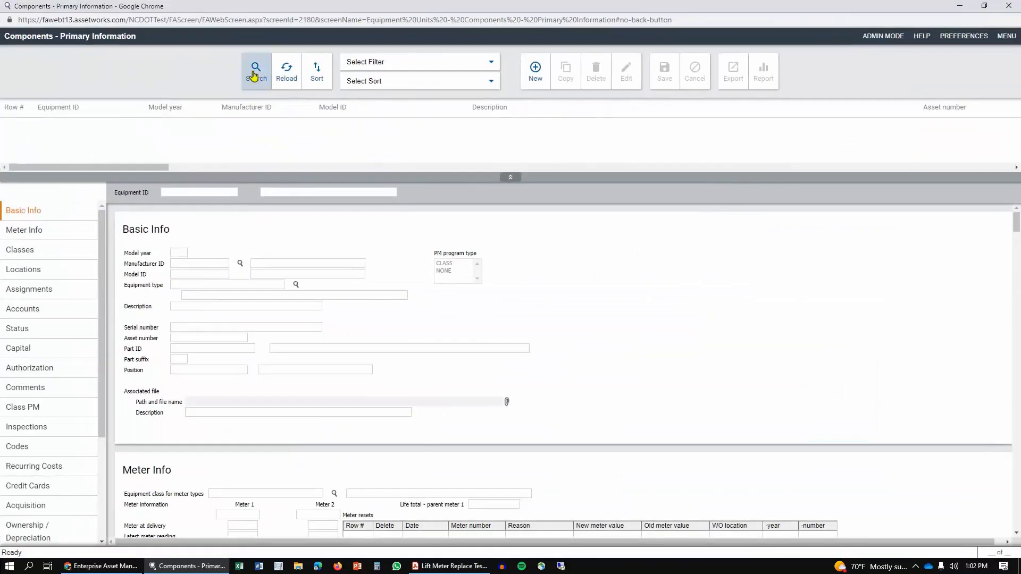
Step: Retrieve the component with equipment ID UCT-6119-L and review the meter resets in its meter information
click(256, 75)
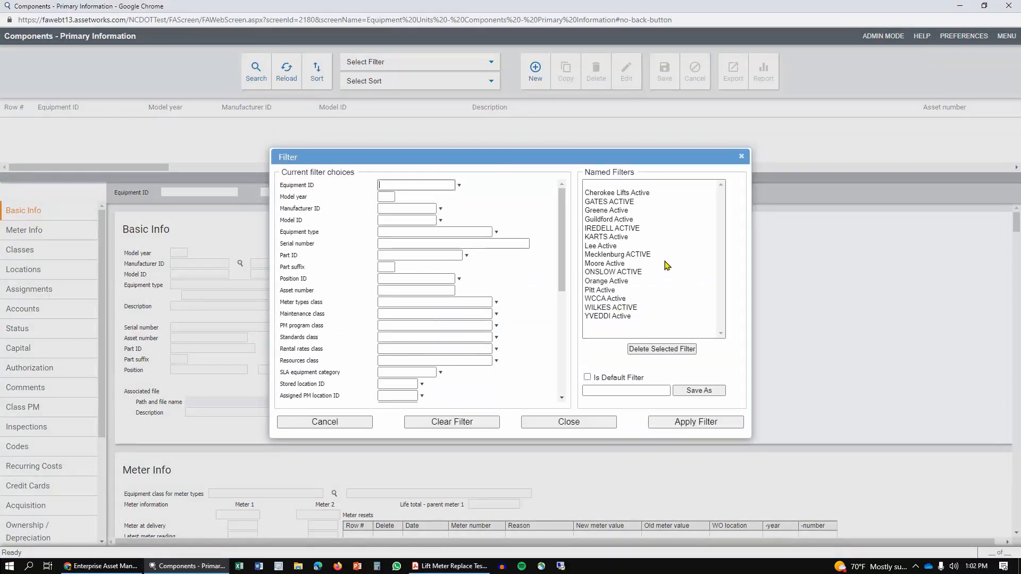
text(UCT-6119-l)
key(Return)
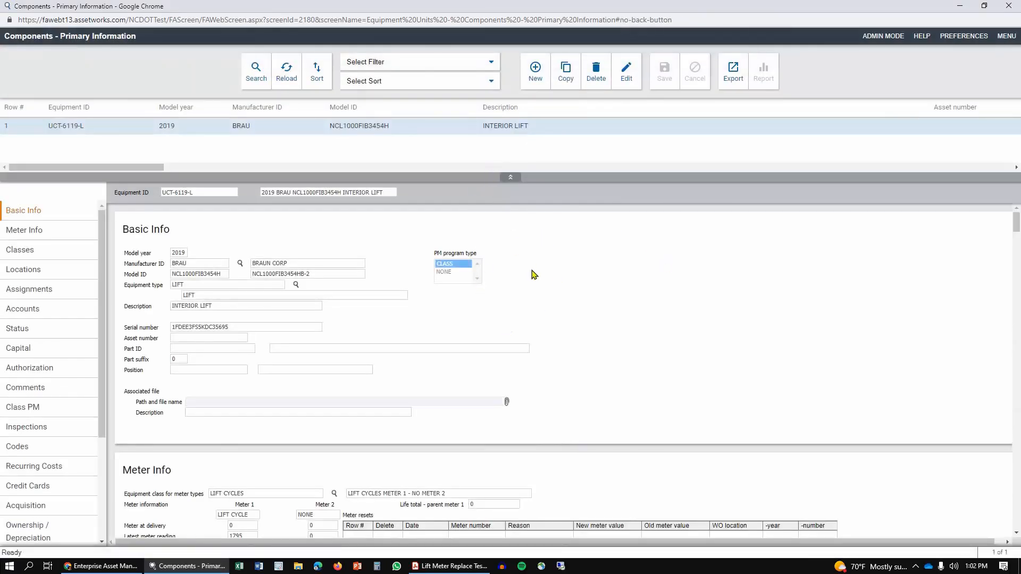
scroll(533, 274, down, 4)
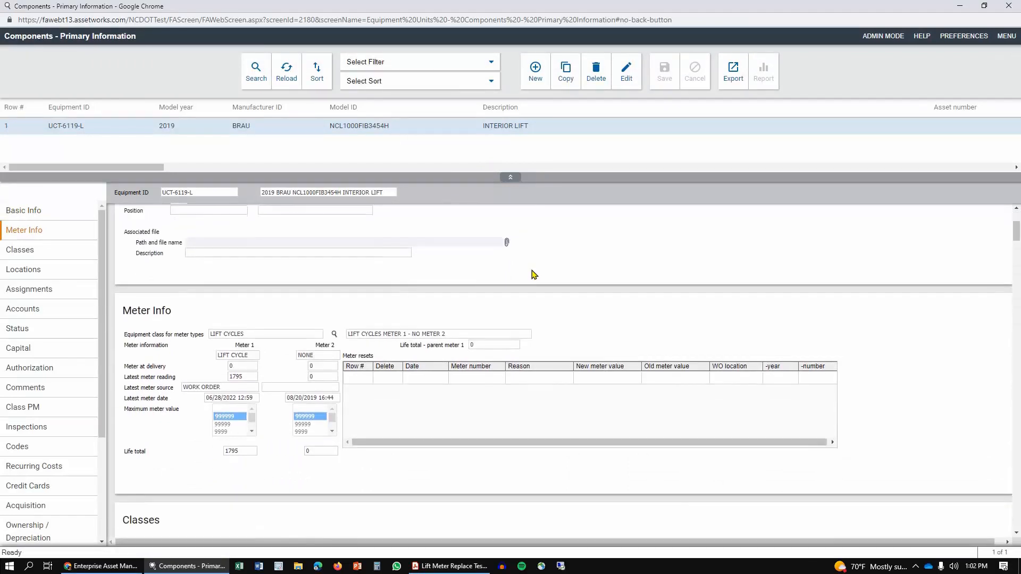
scroll(534, 275, down, 1)
scroll(535, 275, up, 1)
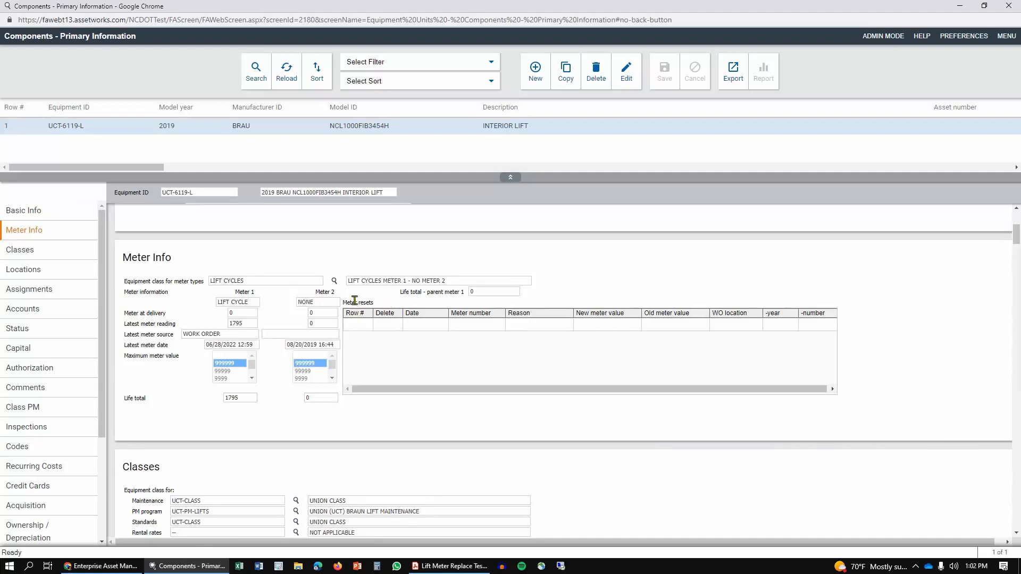
drag(346, 302, 371, 302)
click(371, 301)
Step: Put the lift's record into edit mode and start a meter reset dated 06/28/2022 for meter number 1
click(627, 72)
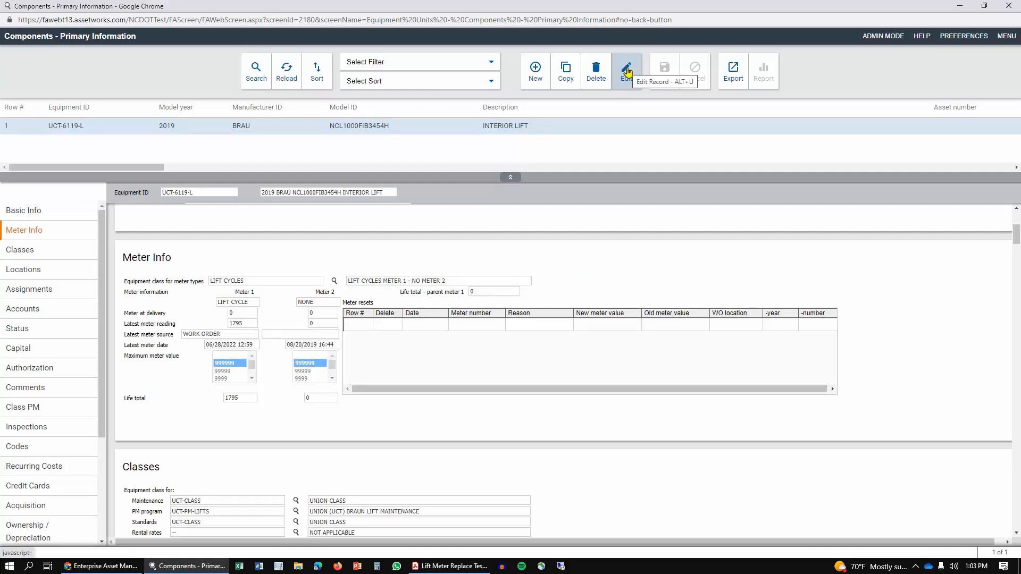
click(627, 71)
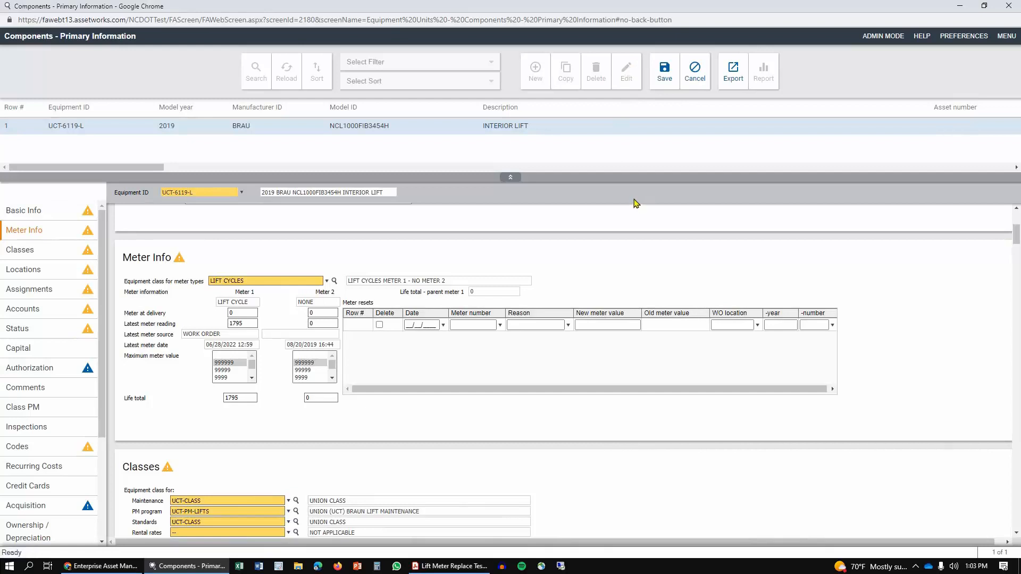
click(420, 326)
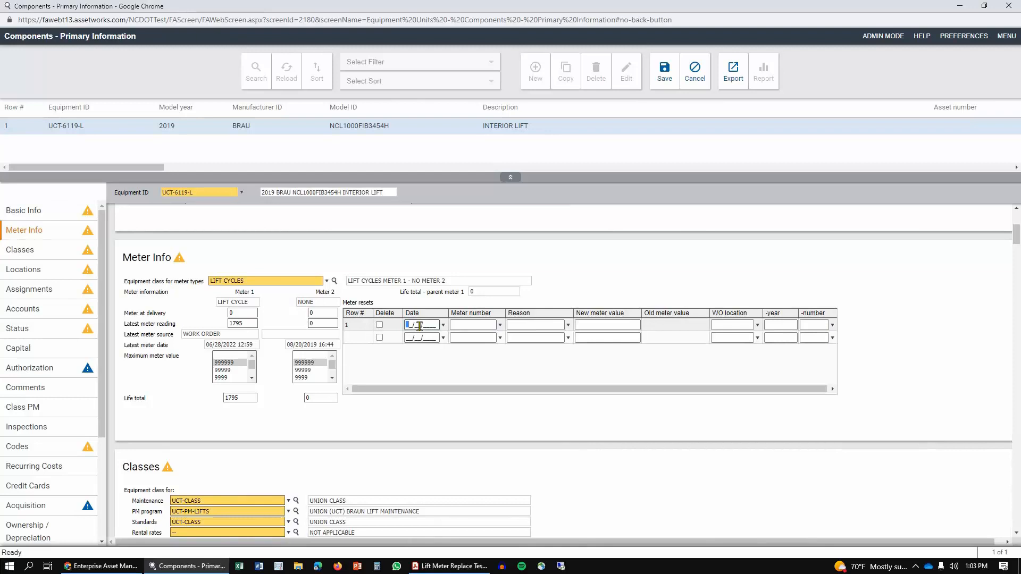
text(06/28/2022)
click(486, 323)
click(500, 324)
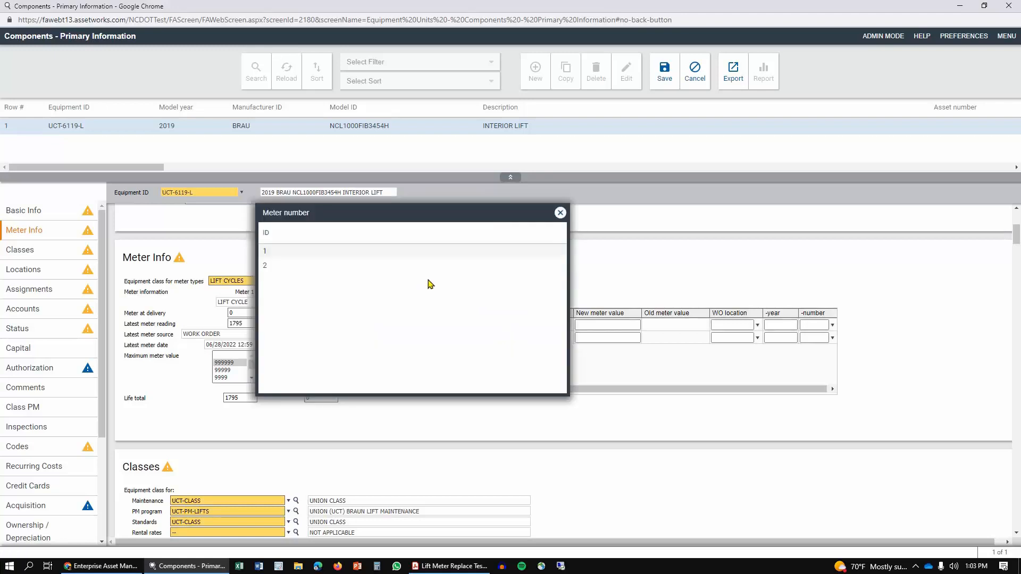
double_click(316, 254)
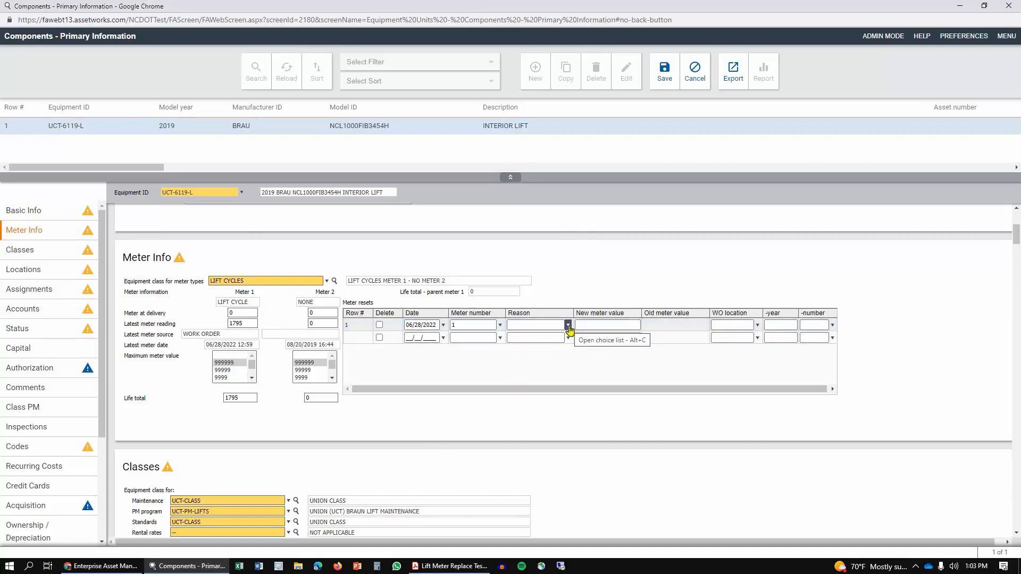
Step: Set the meter reset's reason to REPLACEMENT and its new meter value to 0
click(567, 325)
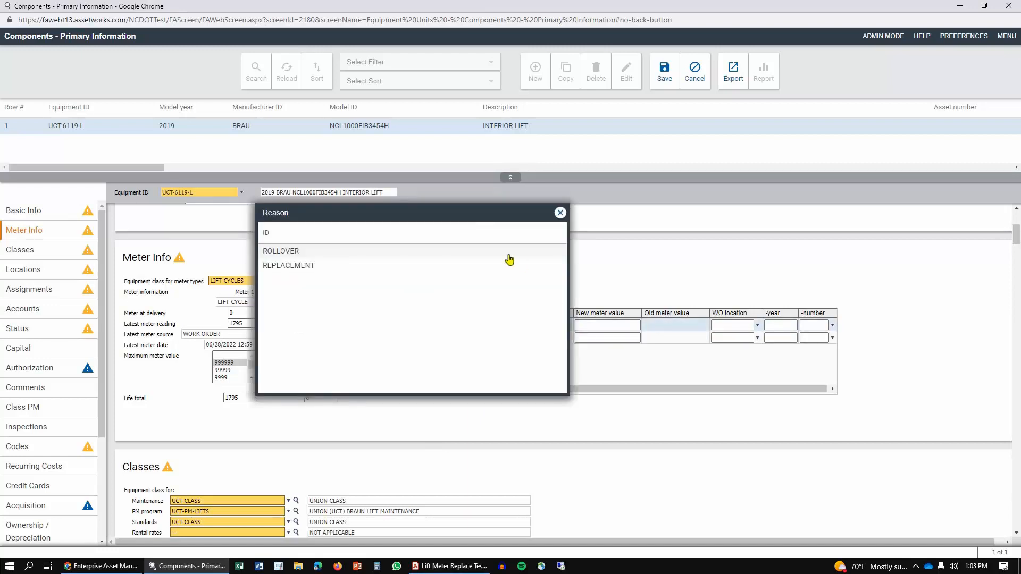
double_click(347, 267)
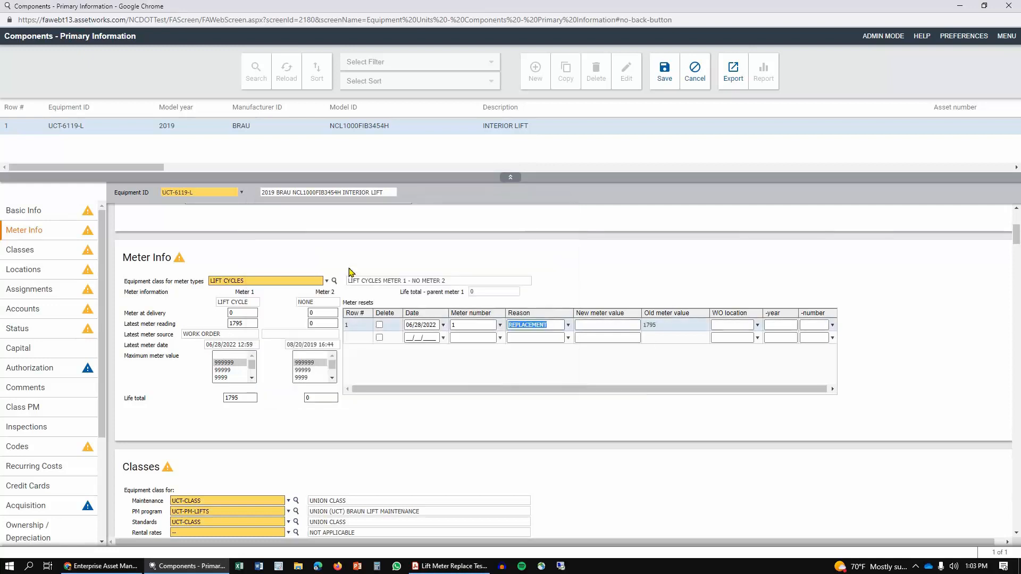
click(620, 328)
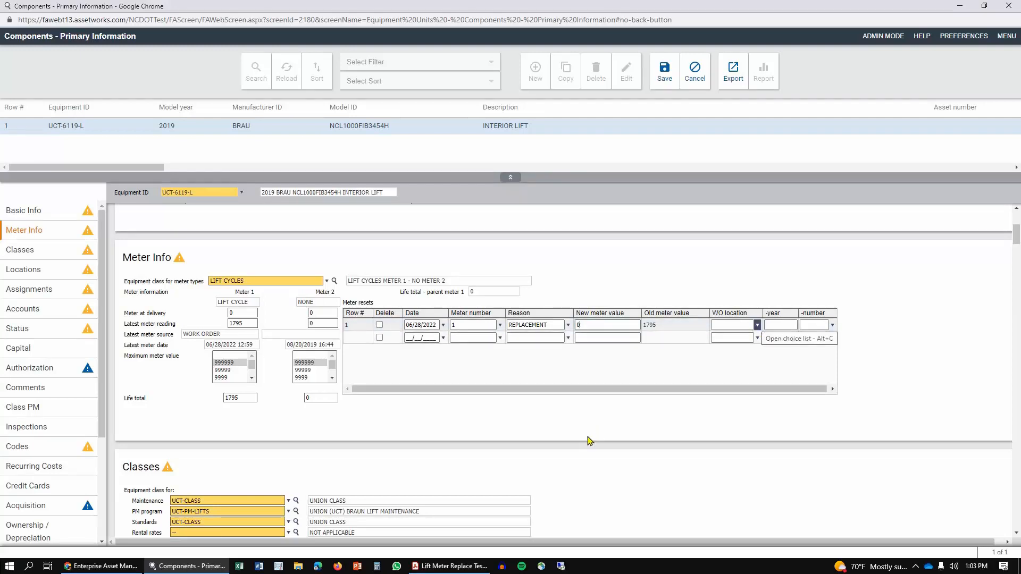
Step: Look up the work order ID in Lift Meter Replace Test.pdf in Adobe Acrobat and return to the component record
mouse_move(462, 568)
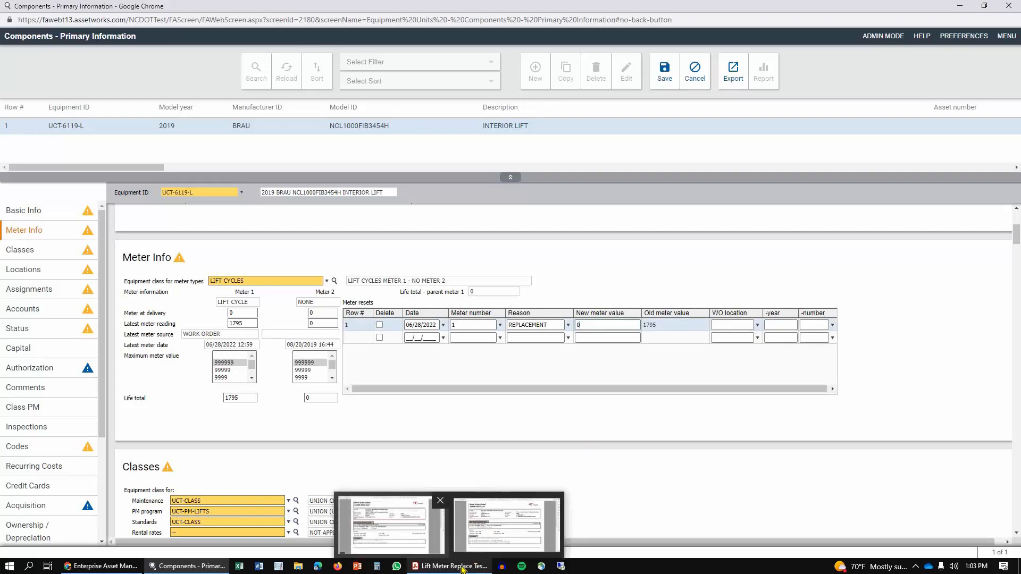
click(462, 569)
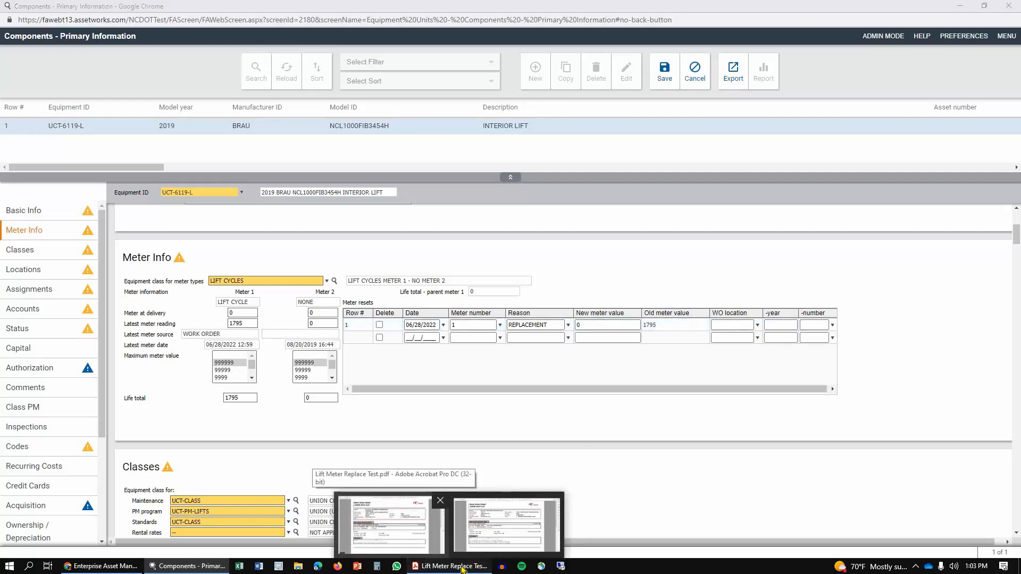
click(391, 523)
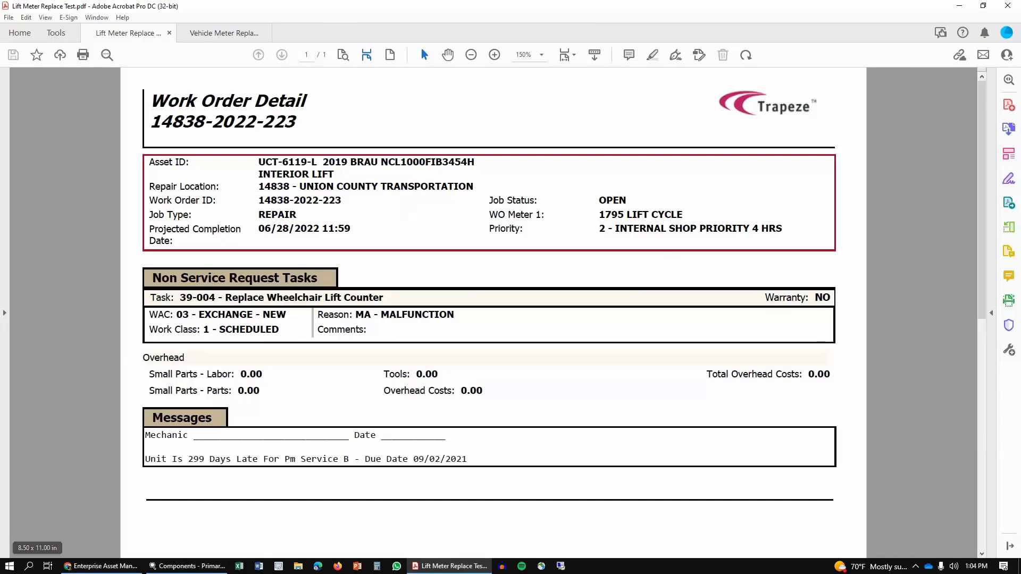
click(202, 567)
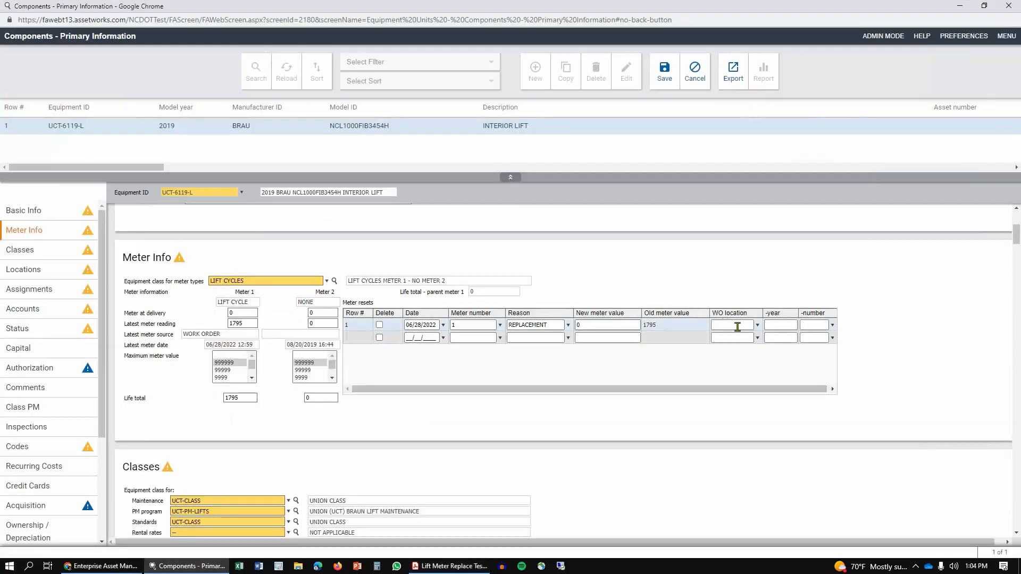
Step: Link the meter reset to its work order by entering location 14838, year 2022 and the work order number, and save the record
click(737, 327)
text(14838)
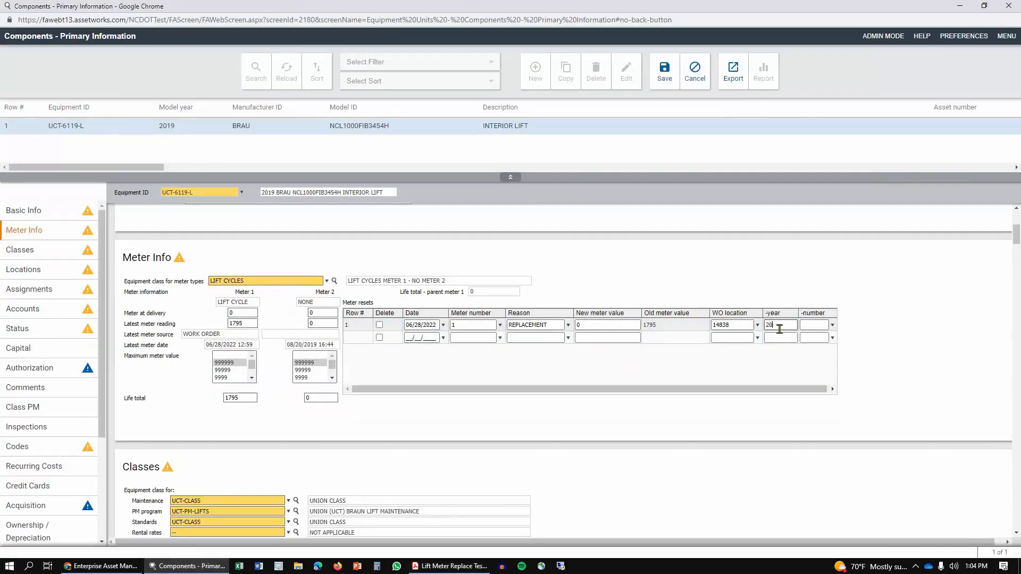
click(810, 326)
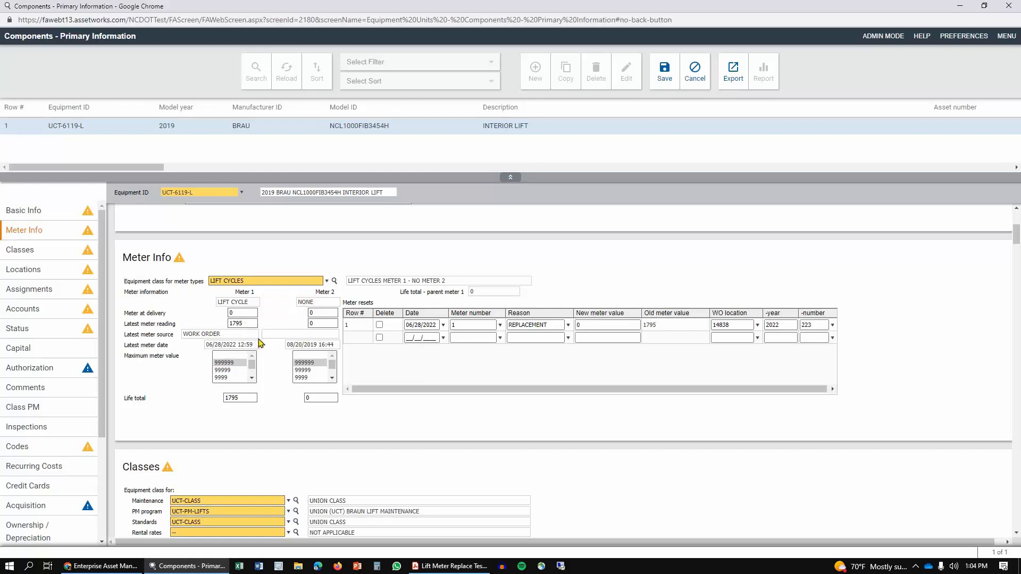
click(664, 69)
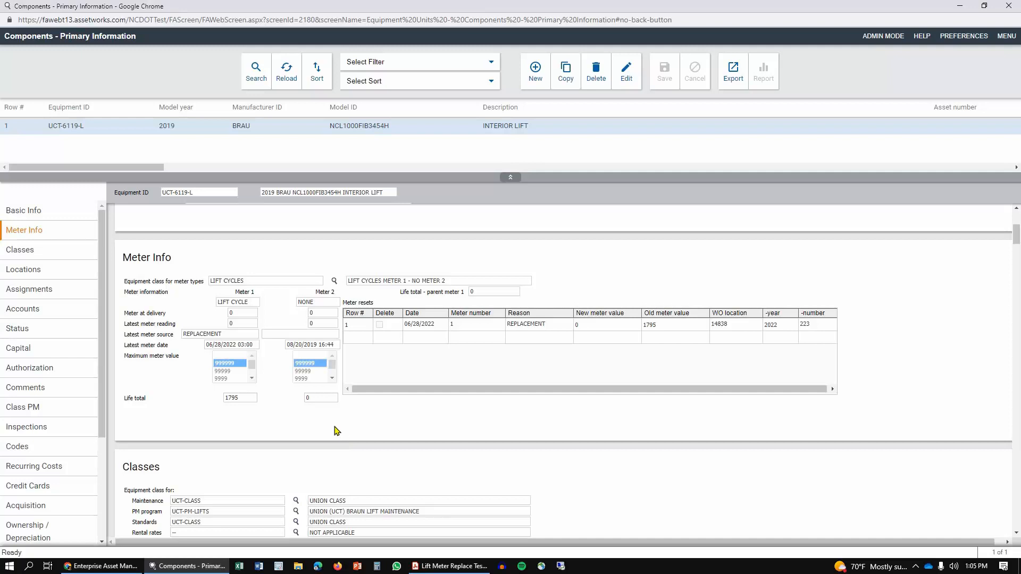
click(121, 568)
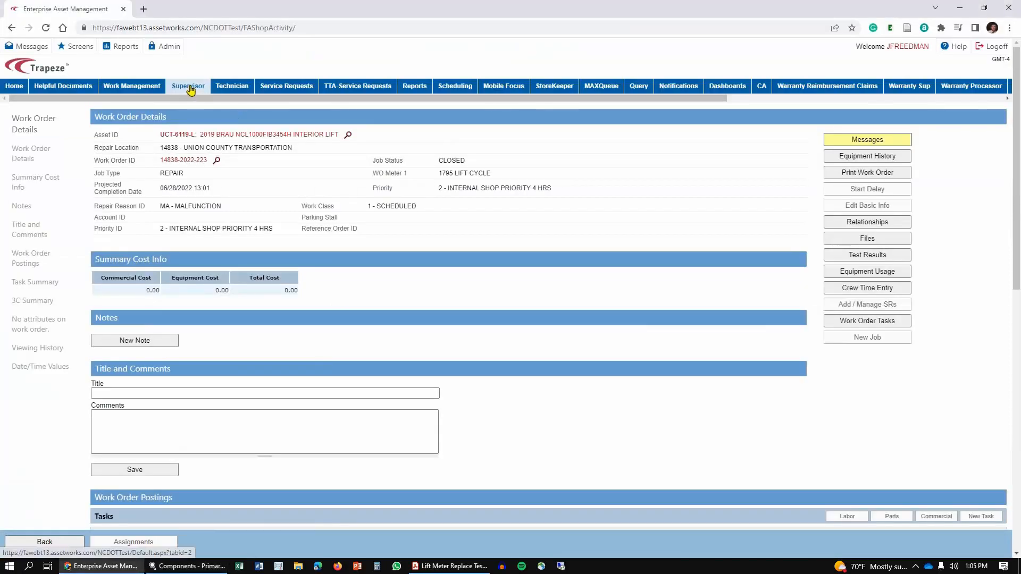
click(189, 87)
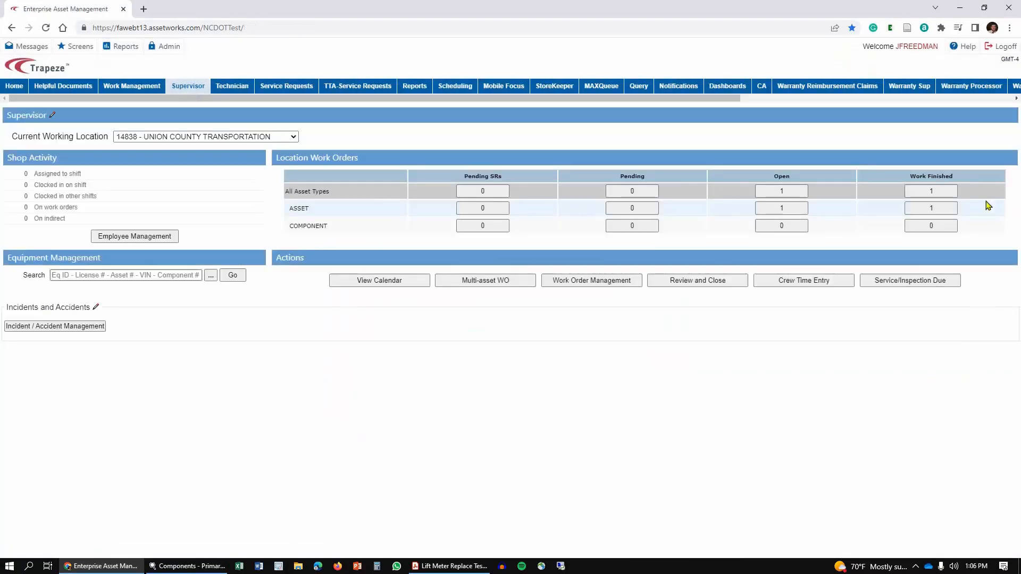
click(934, 194)
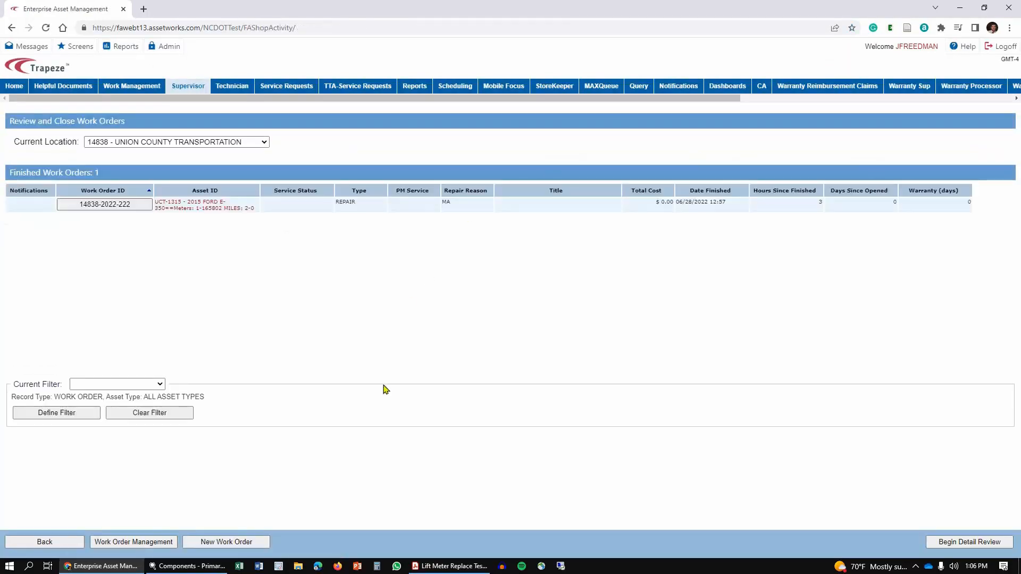
click(108, 208)
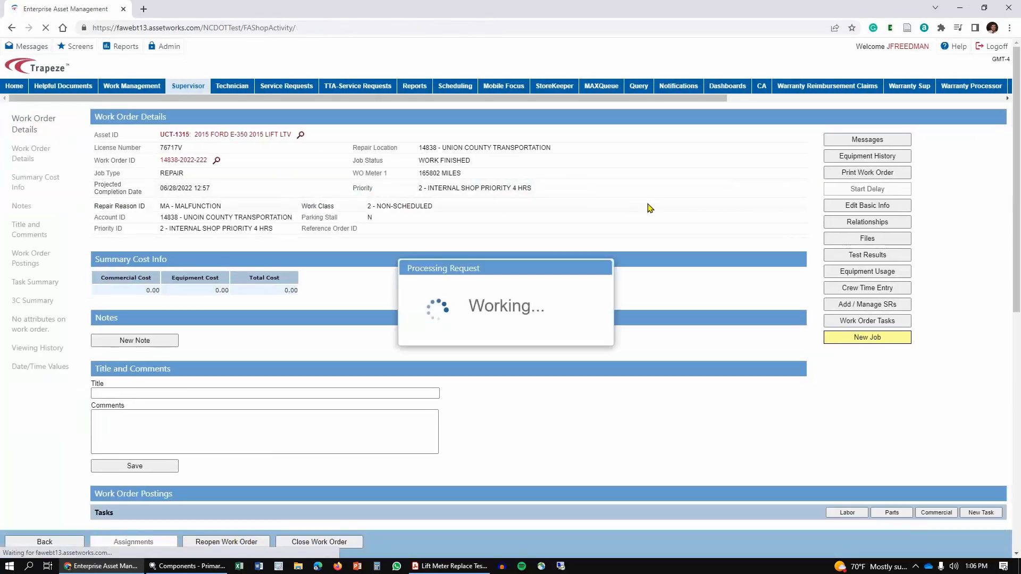
scroll(202, 274, down, 5)
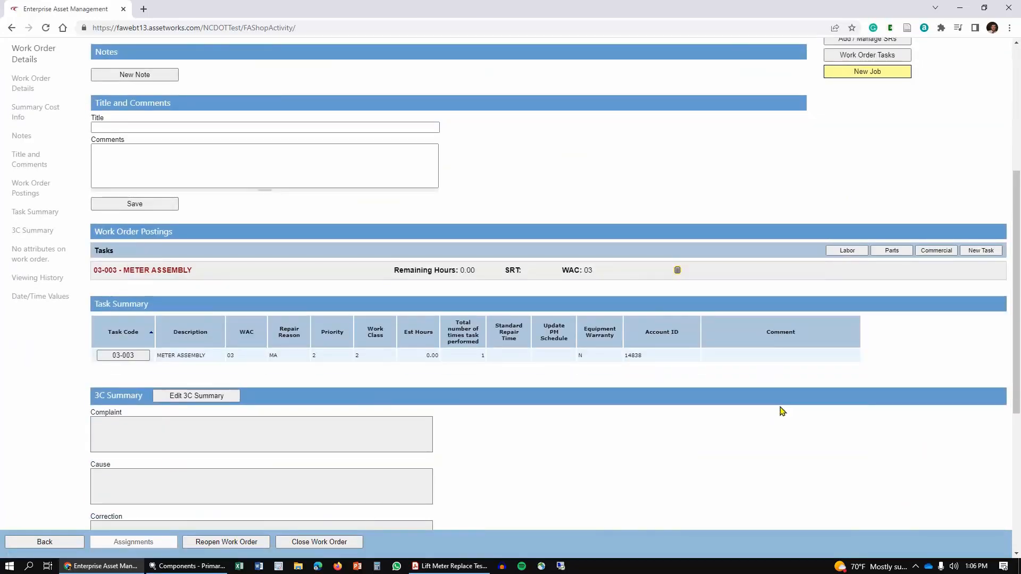
scroll(781, 411, up, 1)
scroll(782, 411, up, 5)
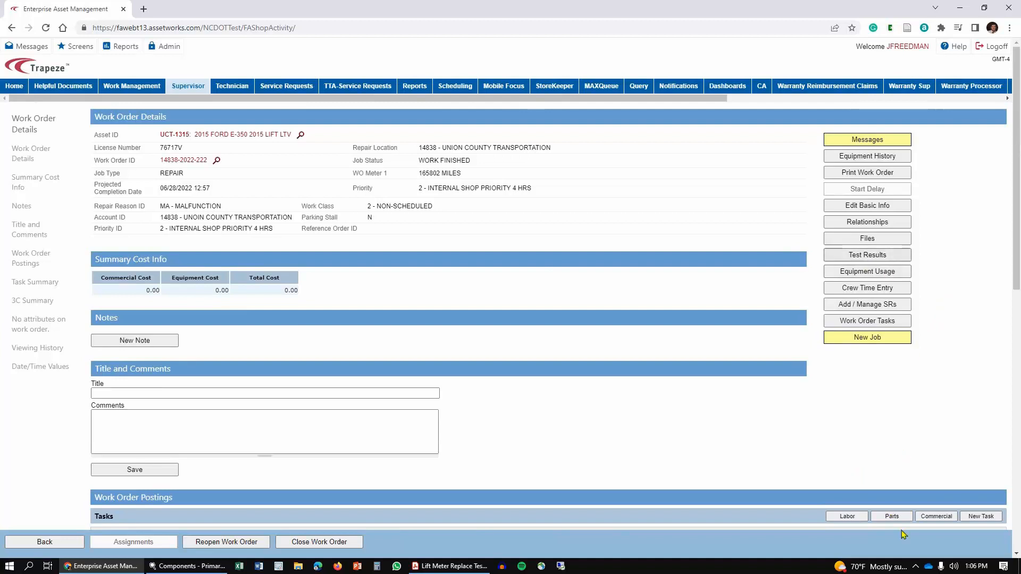
Step: Close the finished meter assembly work order for vehicle UCT-1315 and confirm the closure
scroll(372, 499, down, 1)
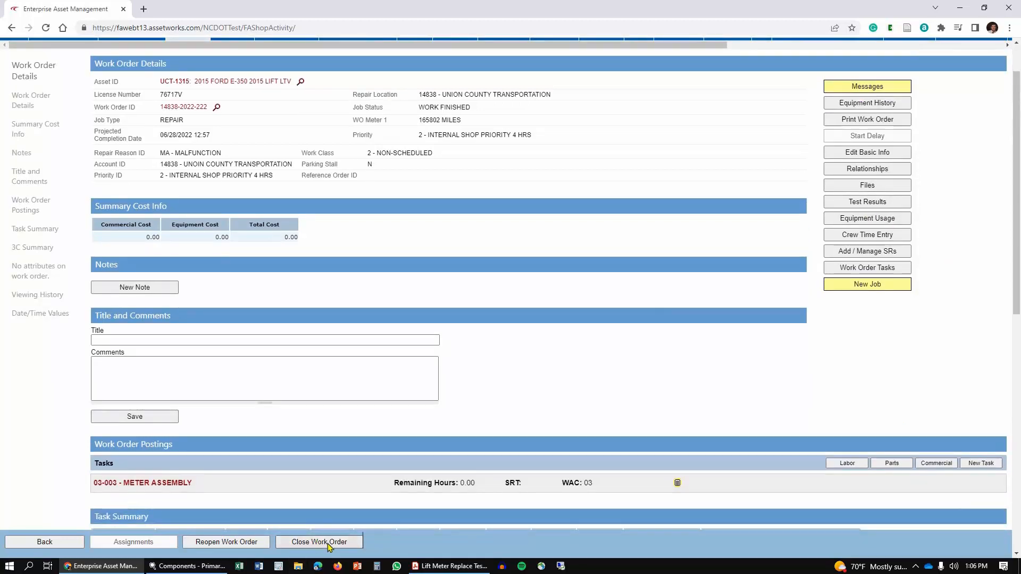
click(319, 541)
click(480, 311)
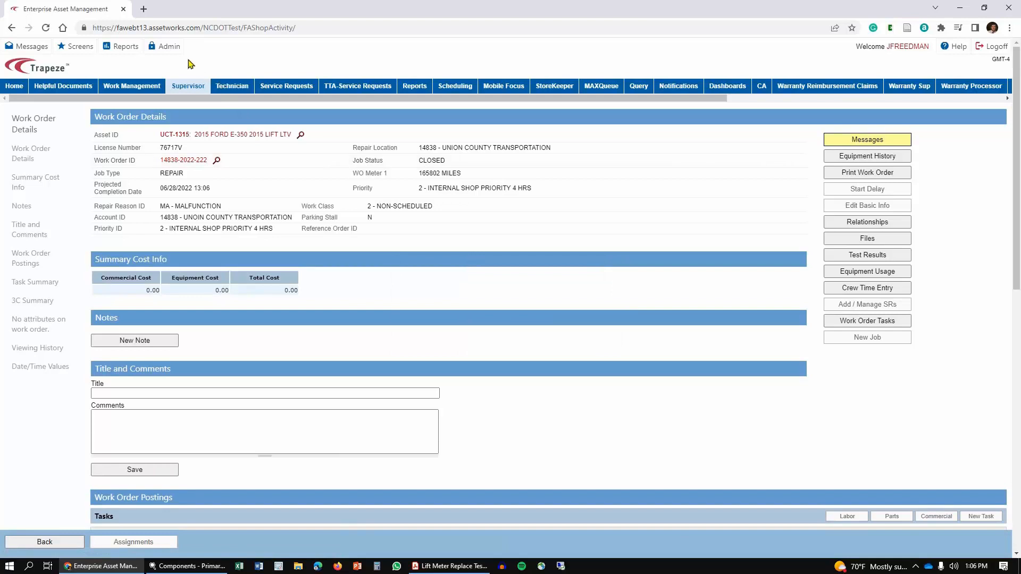
Step: Open the Fleet Equipment screen and filter the records by equipment ID UCT-1315
click(75, 47)
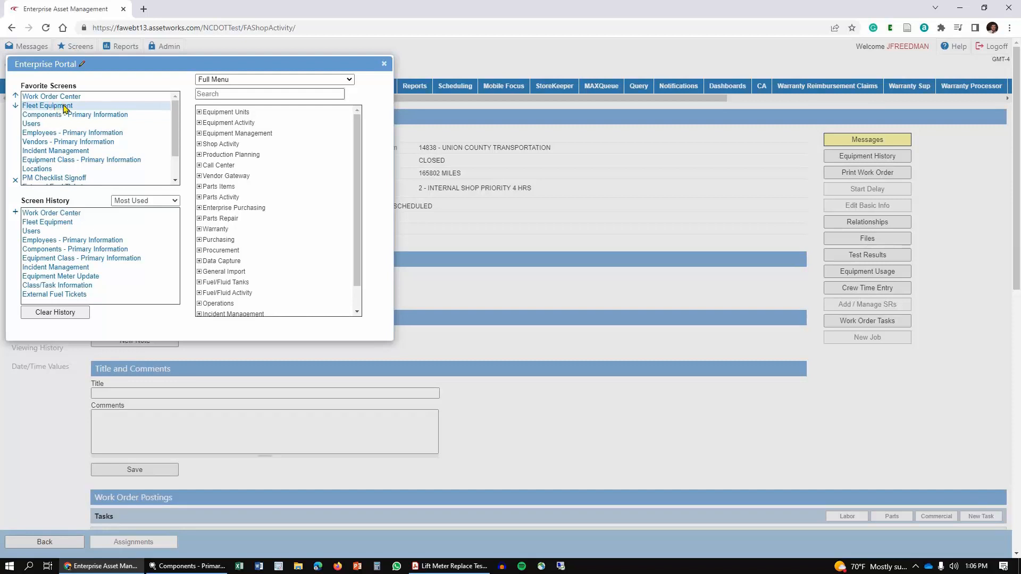
click(63, 107)
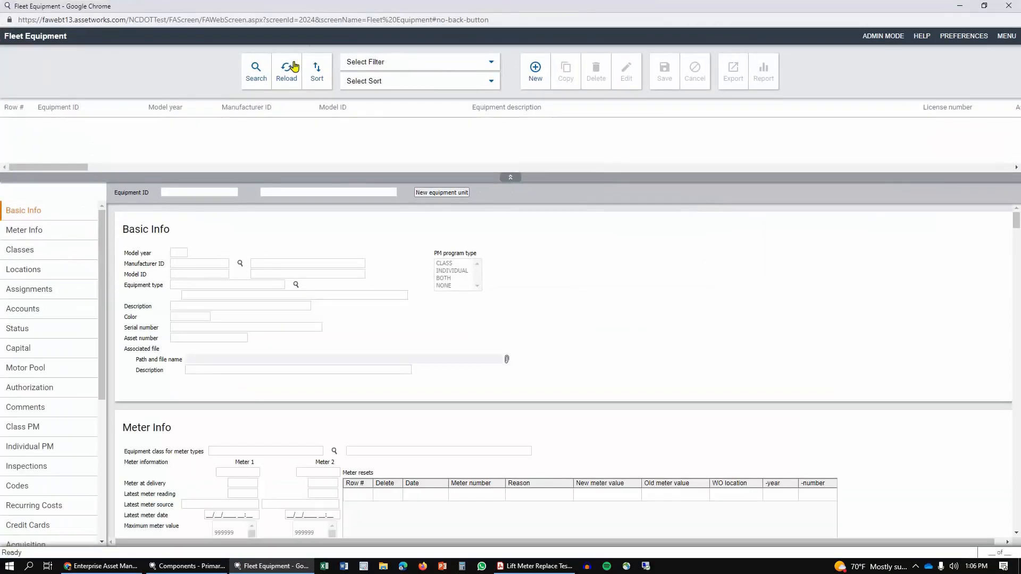
click(286, 70)
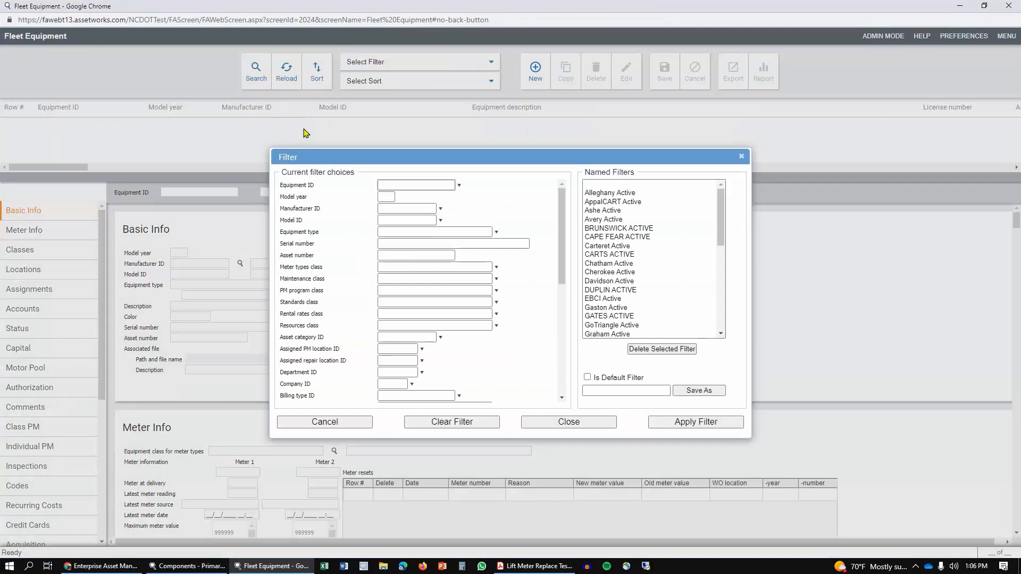
text(uct-)
key(alt+Tab)
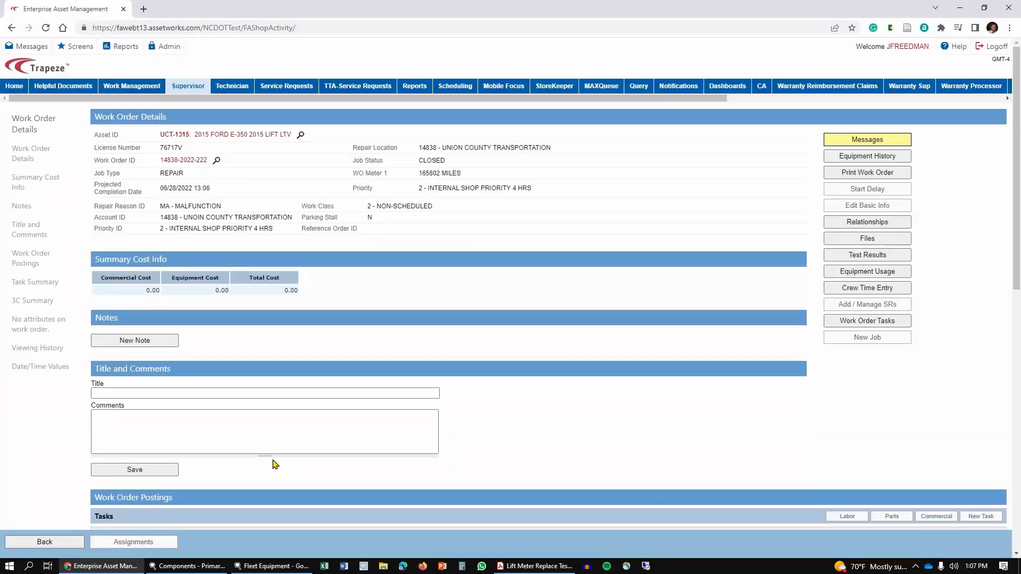
key(alt+Tab)
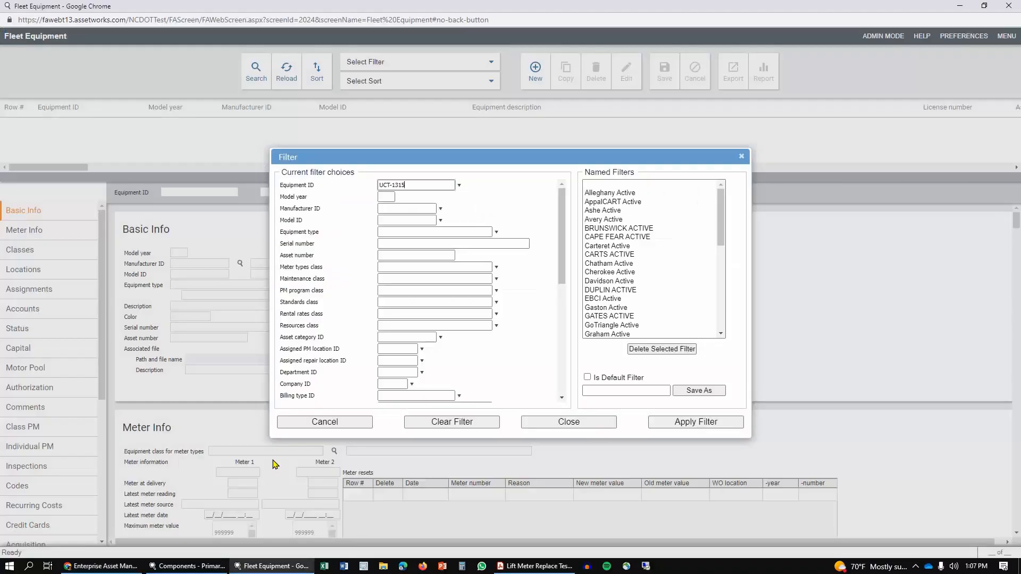
click(716, 424)
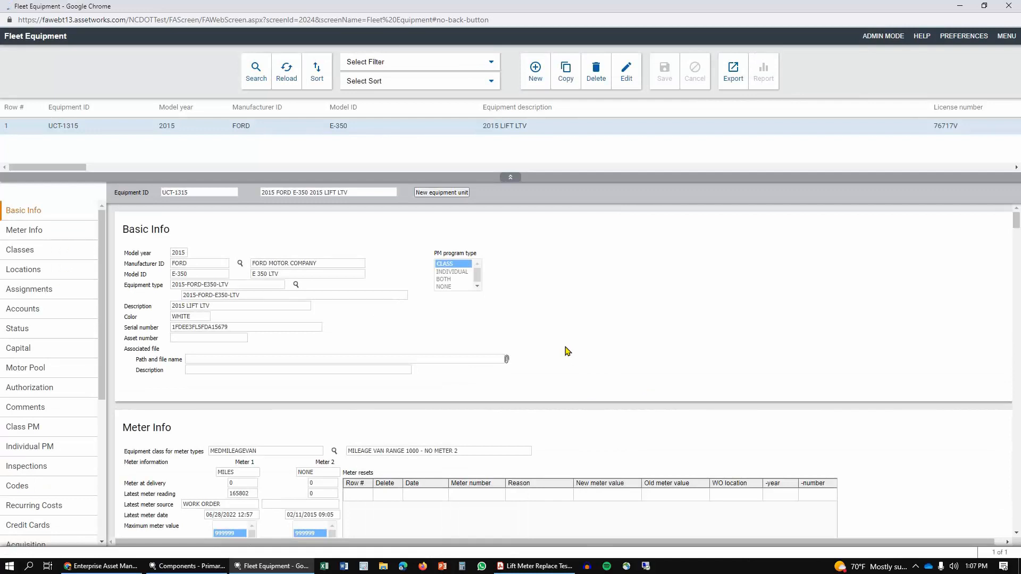
Step: Put the vehicle's record into edit mode and enter 06/28/2022 as the date of a new meter reset
scroll(567, 351, down, 4)
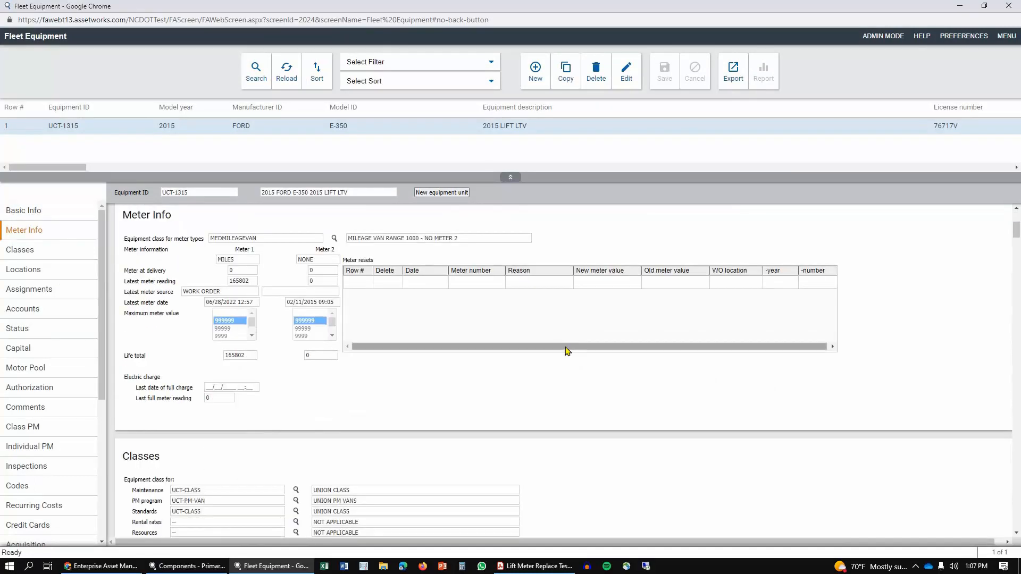
click(627, 77)
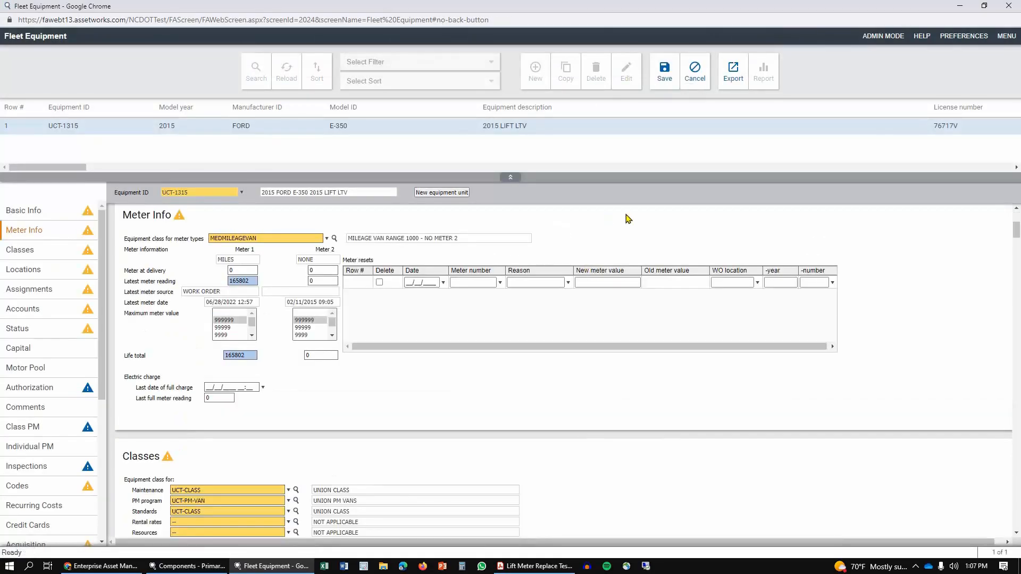
click(422, 282)
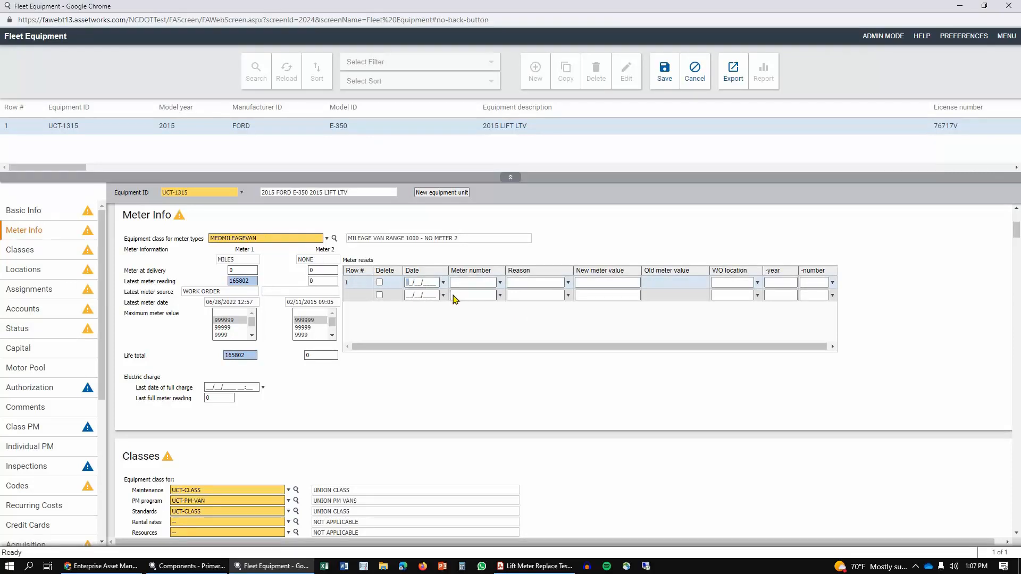
key(alt+Tab)
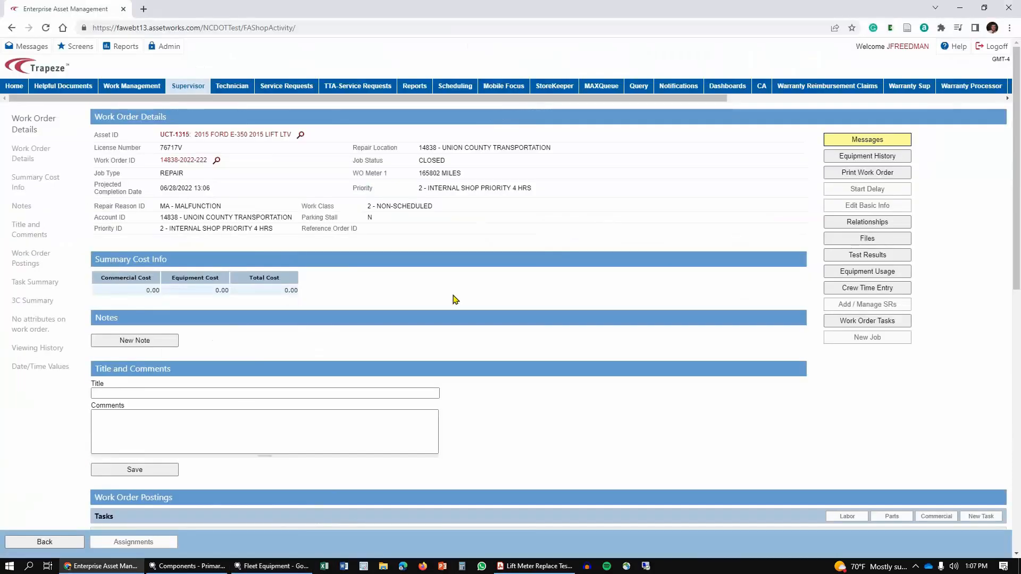
key(alt+Tab)
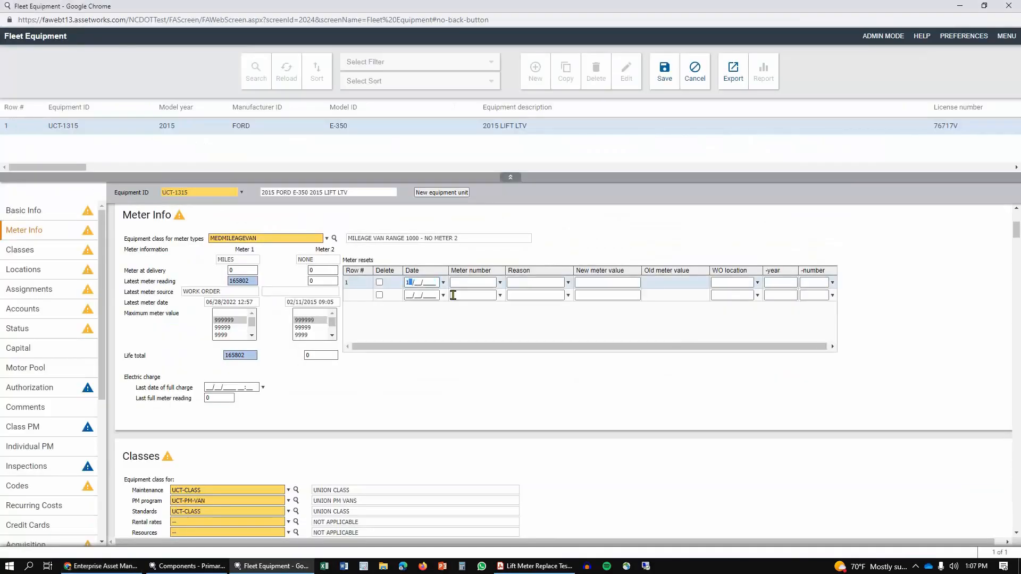
key(BackSpace)
click(421, 282)
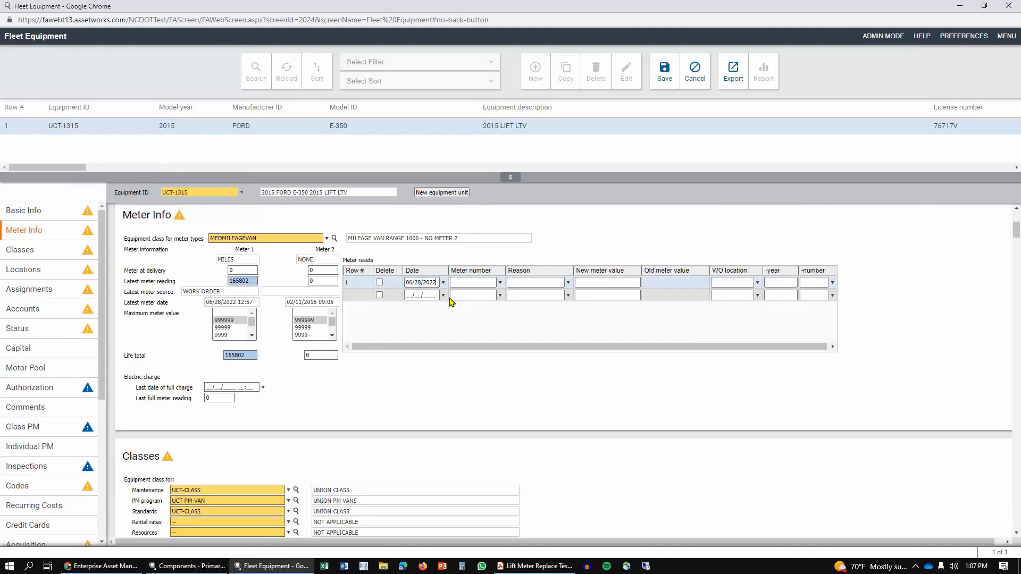
Step: Set the meter reset's meter number to 1
click(501, 285)
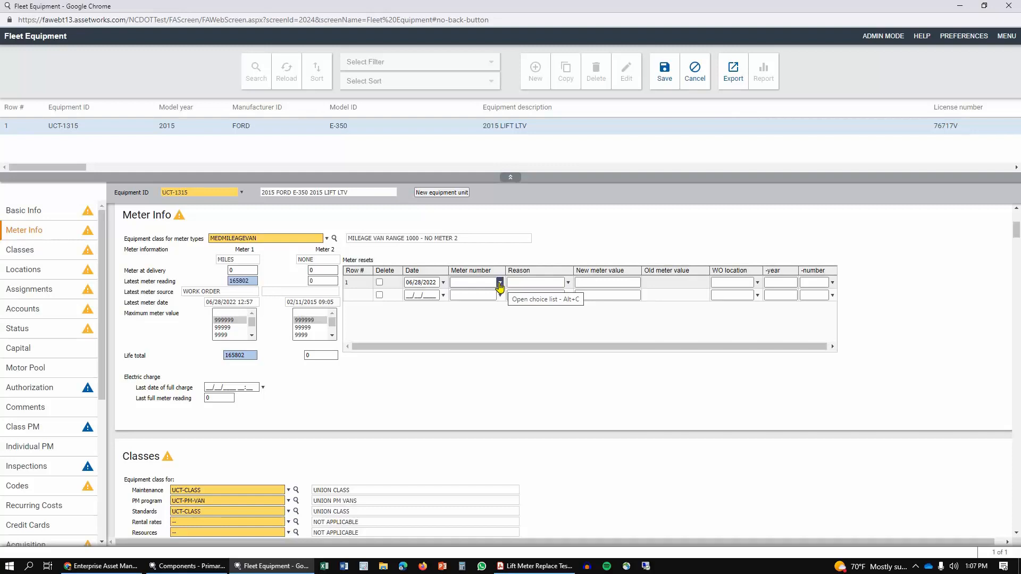
click(500, 285)
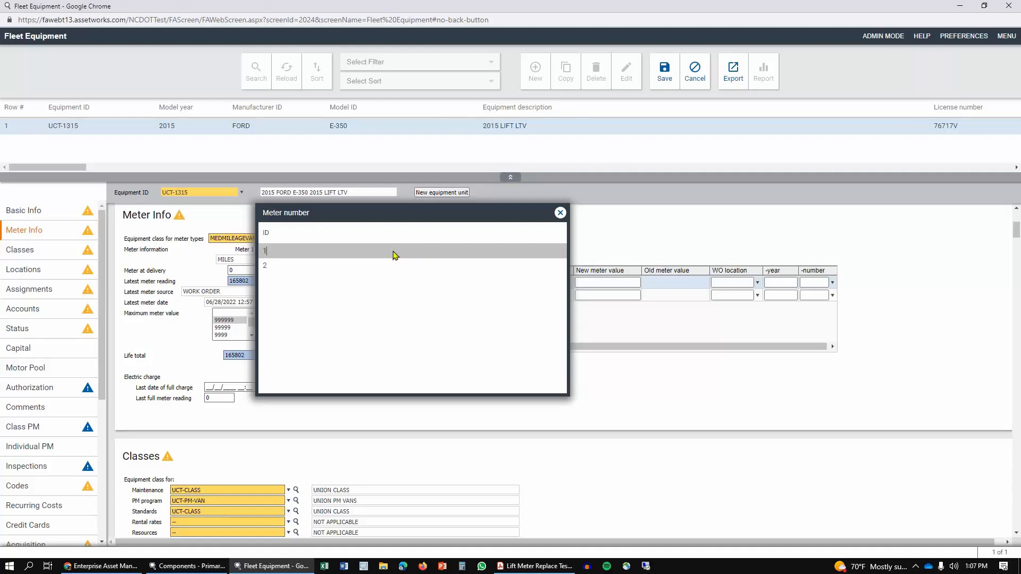
click(393, 254)
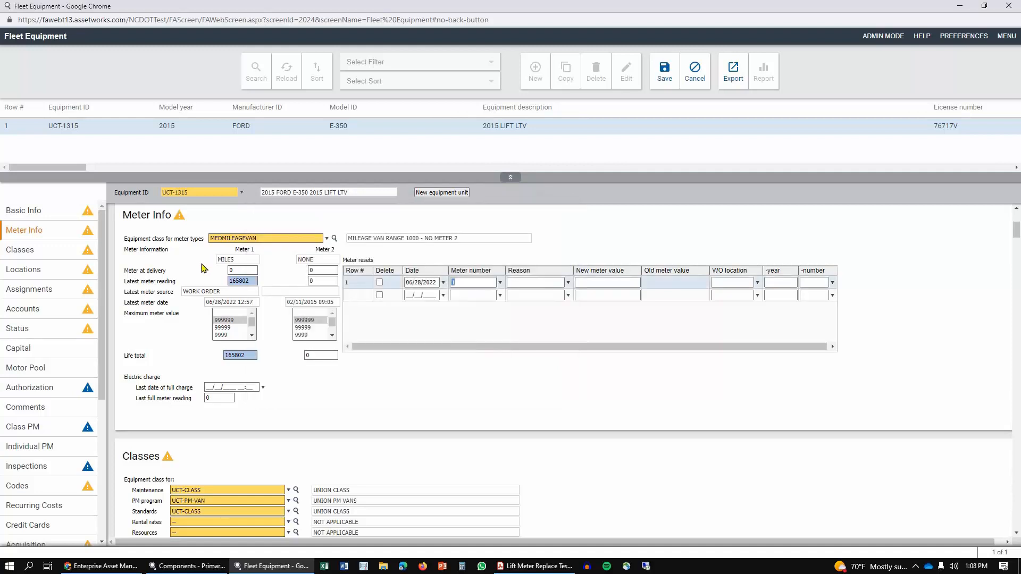
click(237, 270)
scroll(241, 338, down, 2)
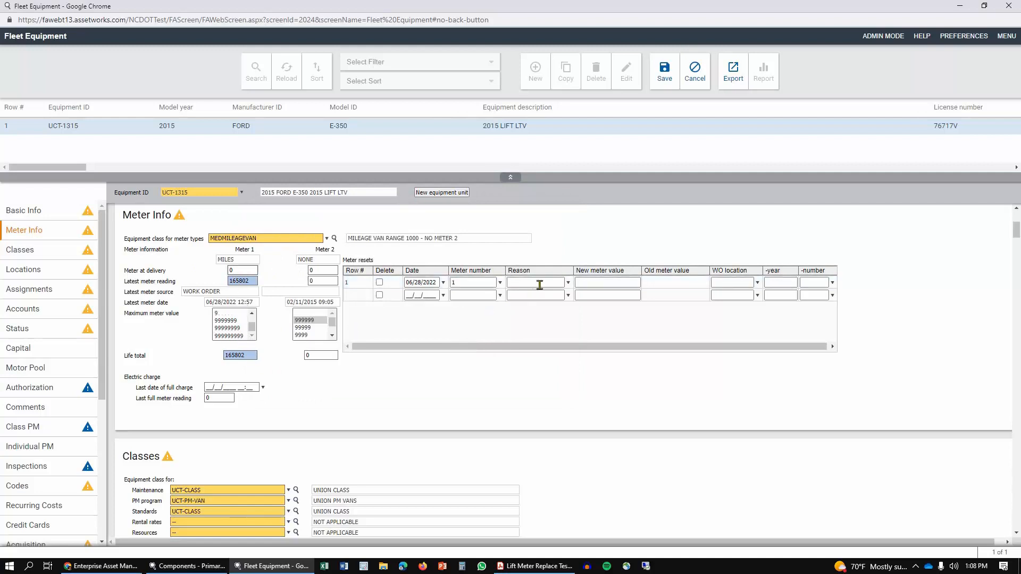
Step: Set the meter reset's reason to REPLACEMENT and its new meter value to 15
click(568, 282)
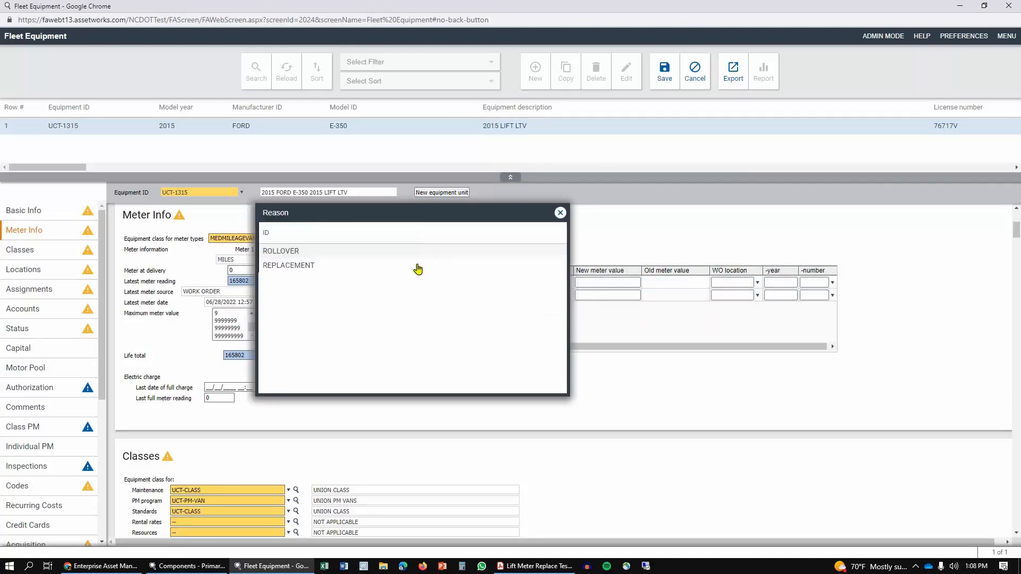
click(375, 273)
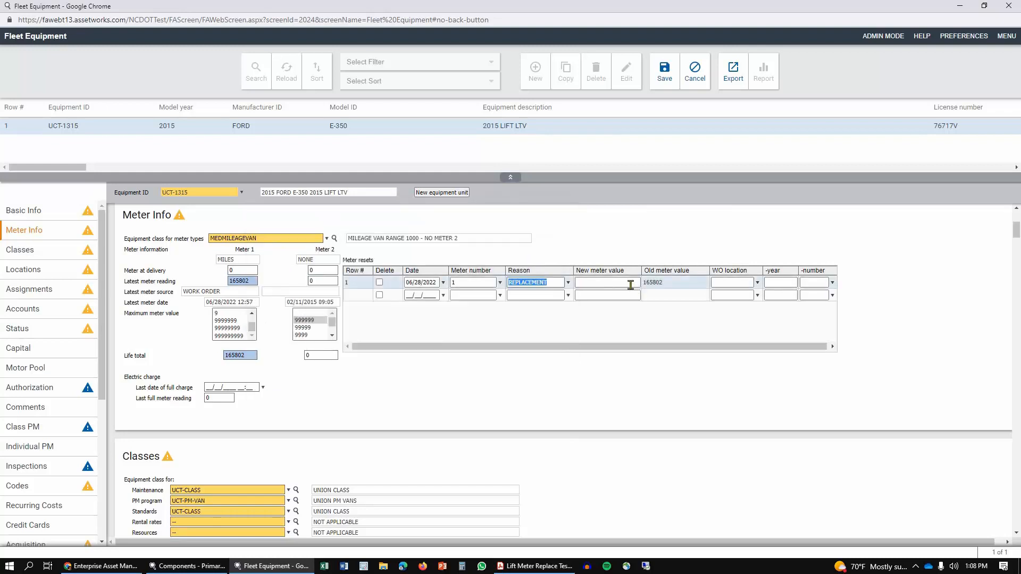
click(627, 282)
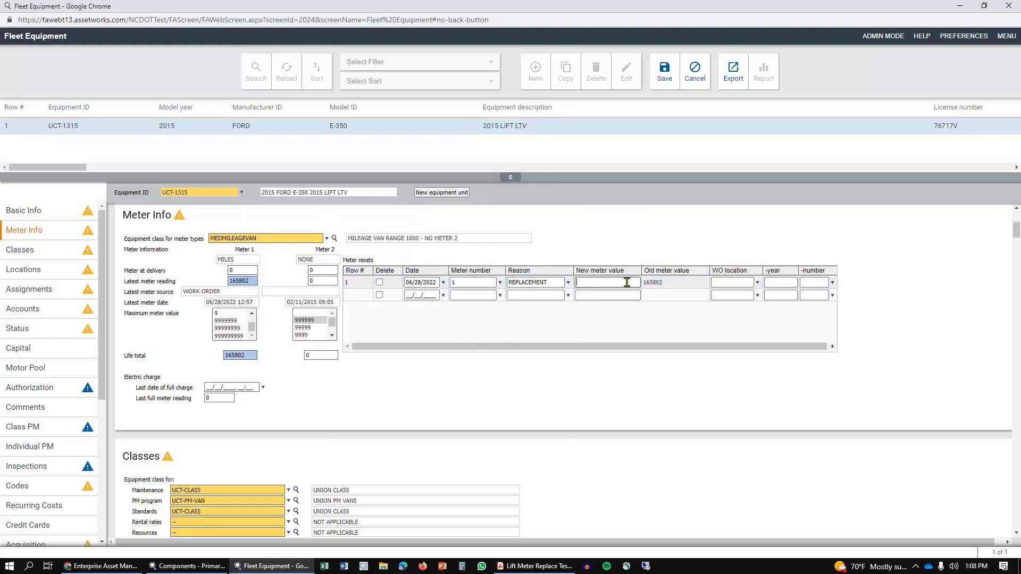
text(15)
Step: Link the vehicle's meter reset to its closed work order by entering location 14838, year 2022 and the work order number
click(726, 282)
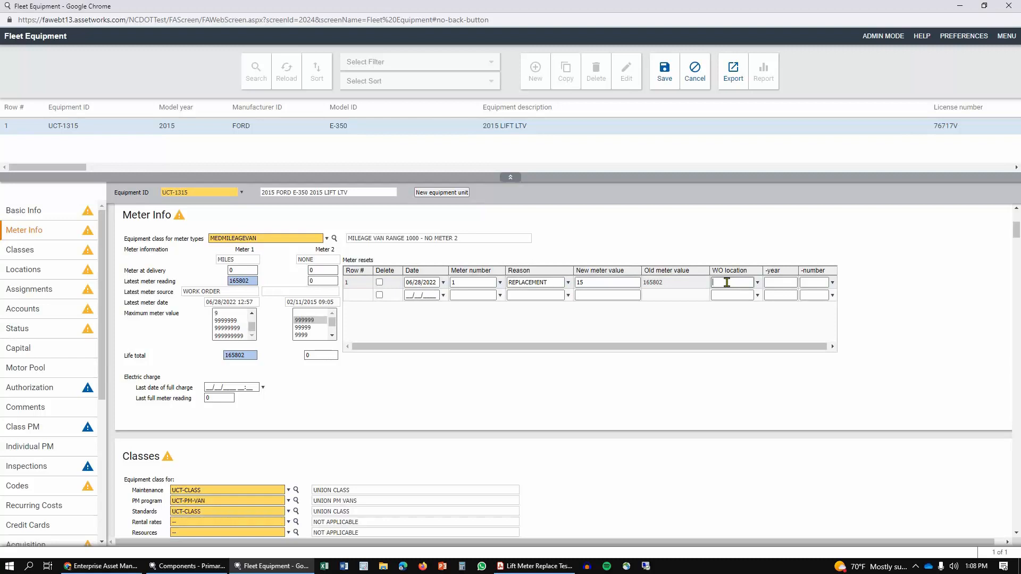
text(14838)
key(Tab)
text(2022)
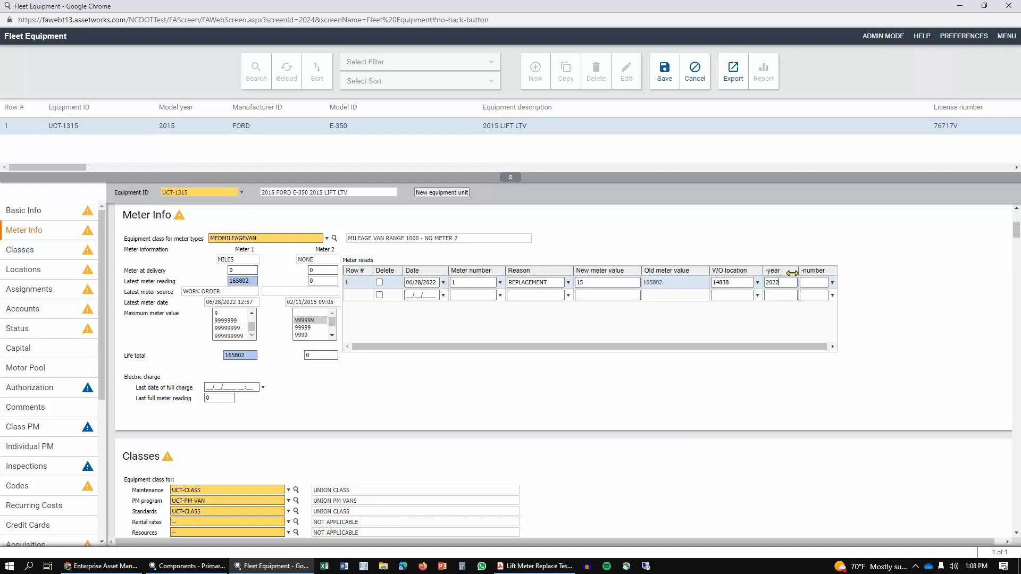
key(Tab)
key(alt+Tab)
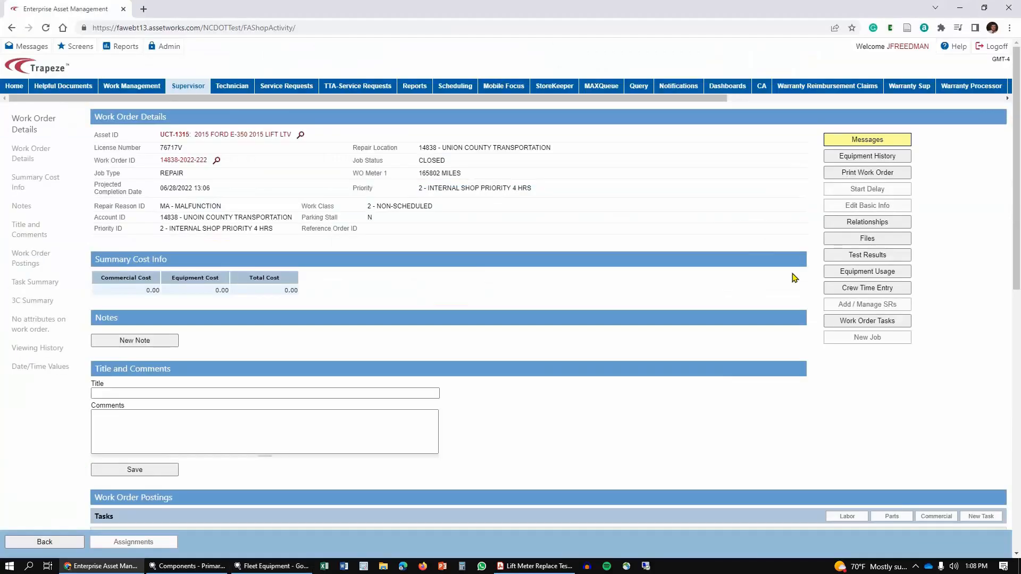
key(alt+Tab)
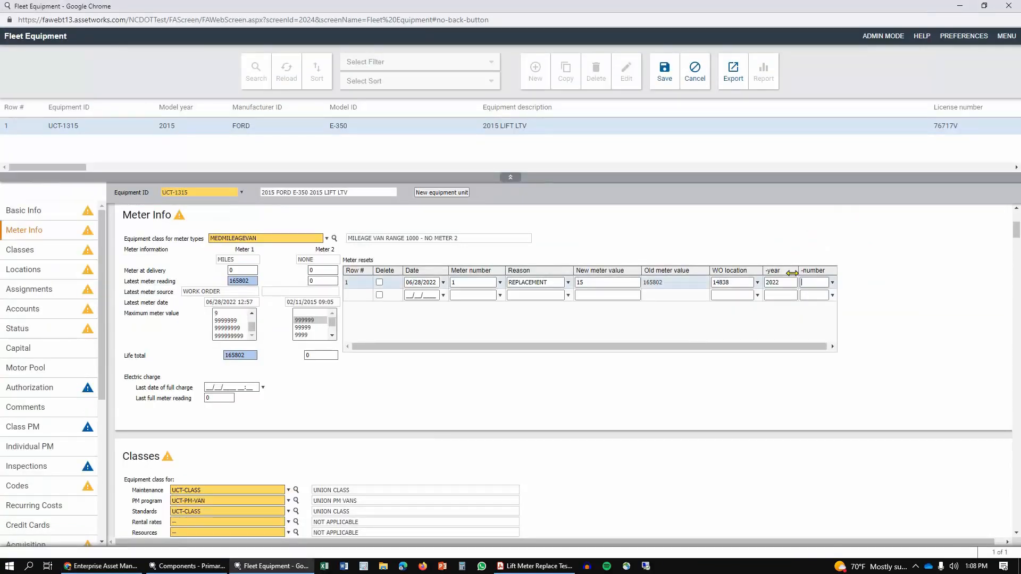
text(222)
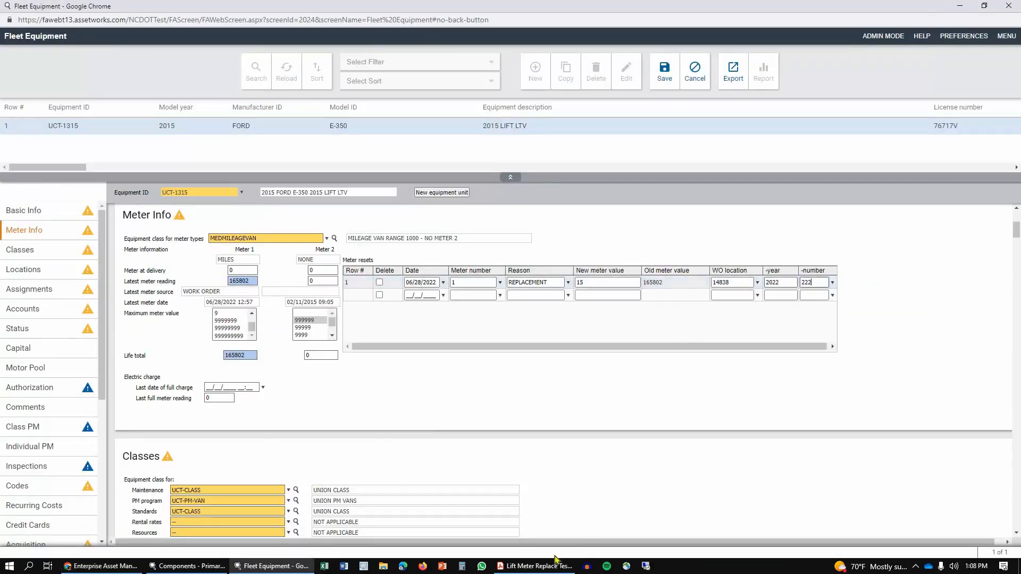
Step: Check the work order details in Vehicle Meter Replace Test.pdf in Adobe Acrobat and return to the Fleet Equipment record
key(alt+Tab)
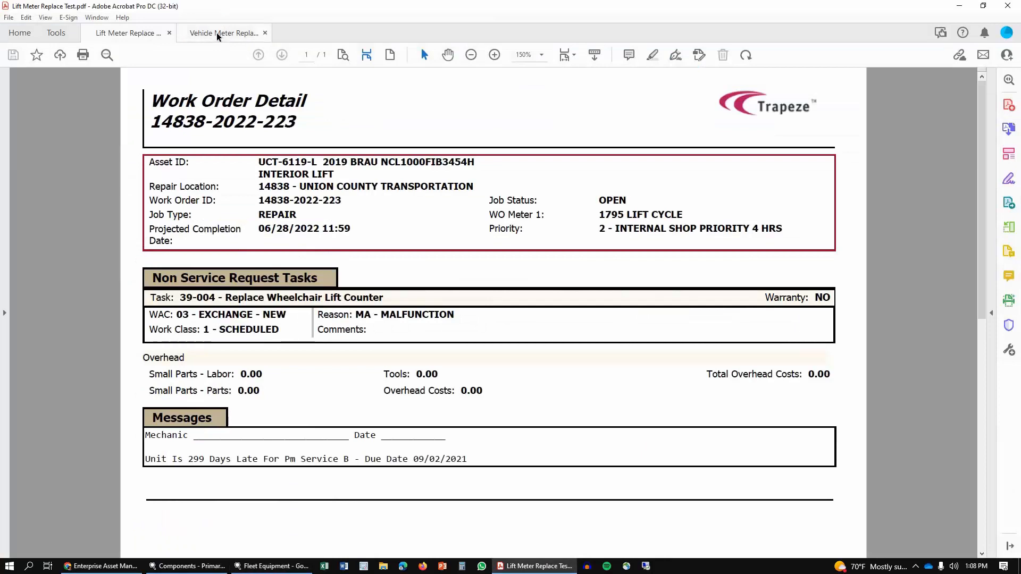
click(220, 33)
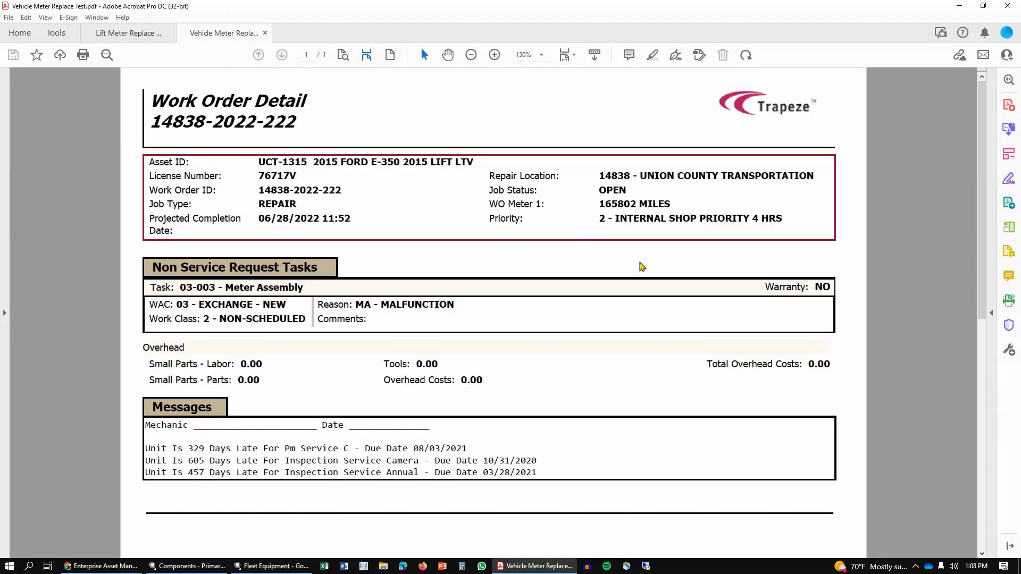
key(alt+Tab)
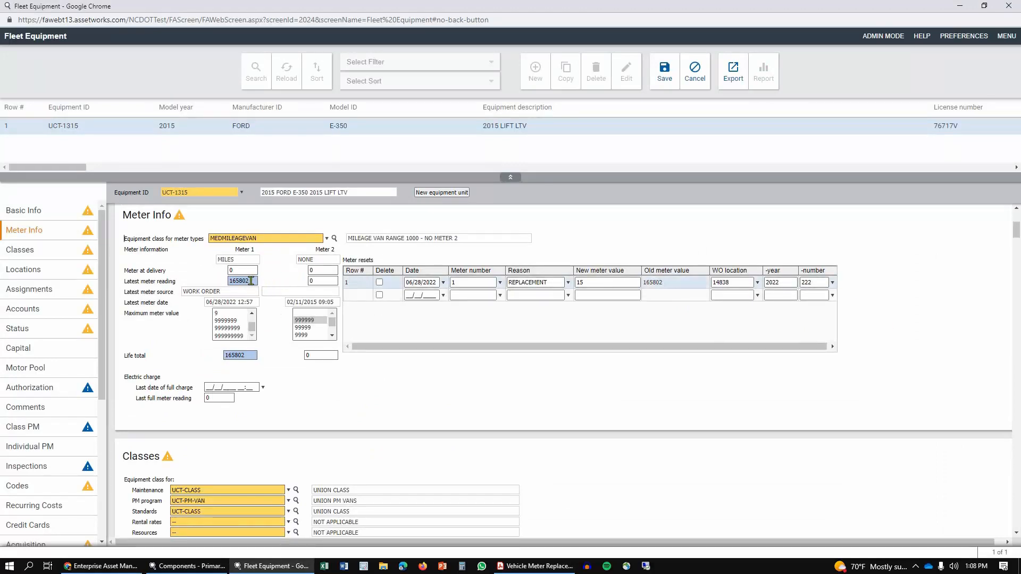
Step: Save the vehicle's equipment record and review its latest meter reading in the Meter Info section
click(662, 76)
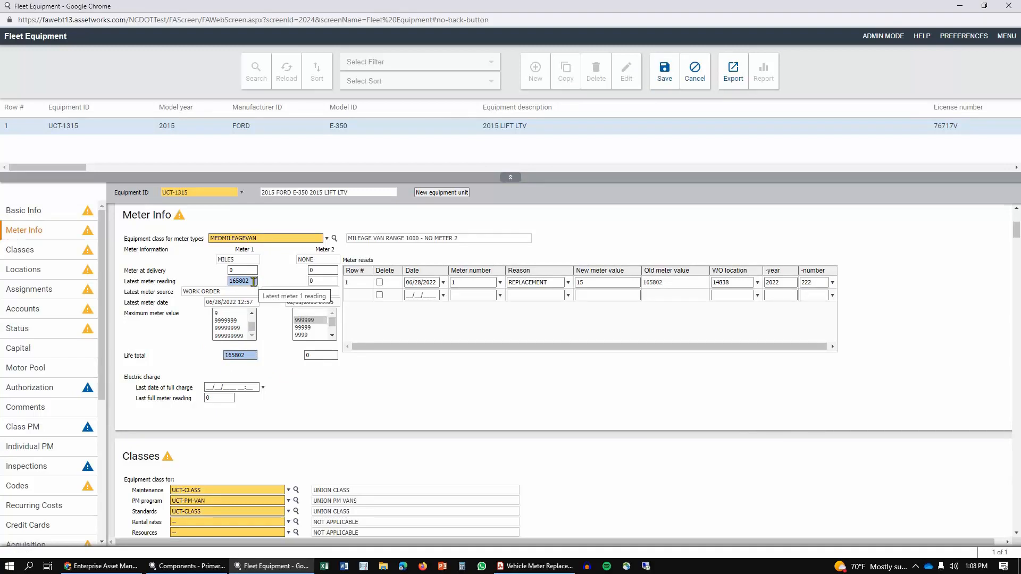
click(665, 73)
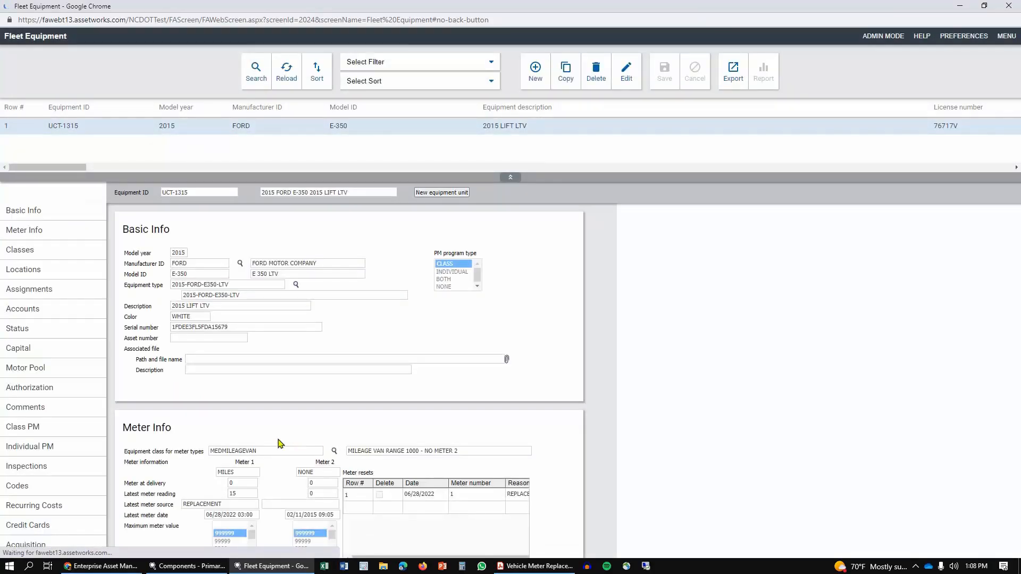
scroll(269, 424, down, 3)
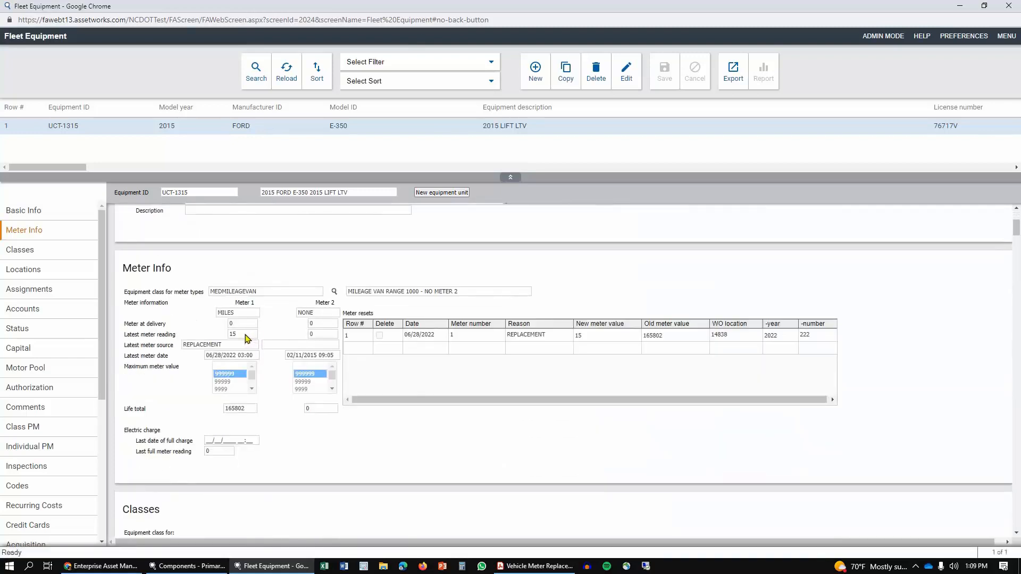
drag(245, 334, 209, 329)
click(446, 451)
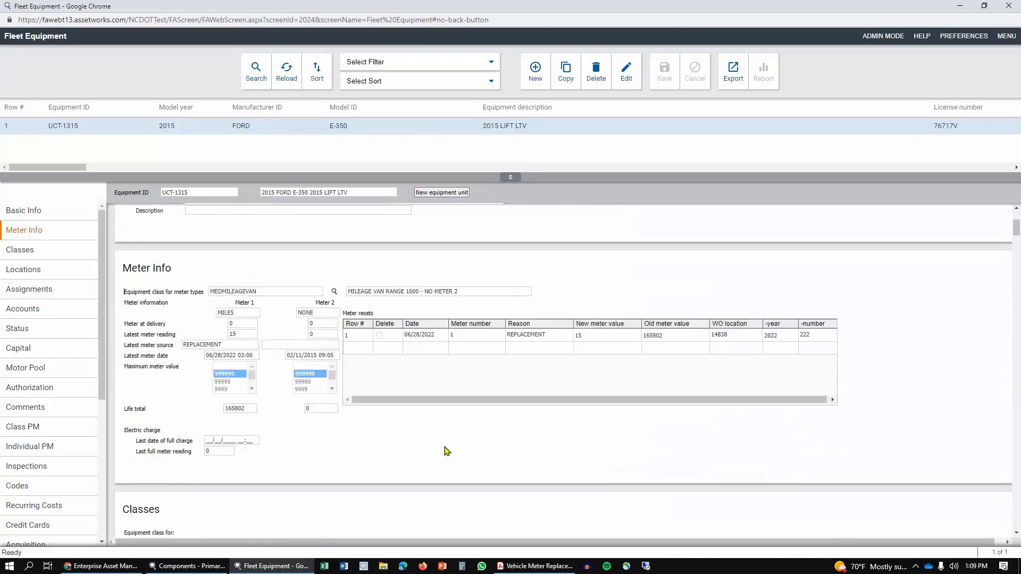